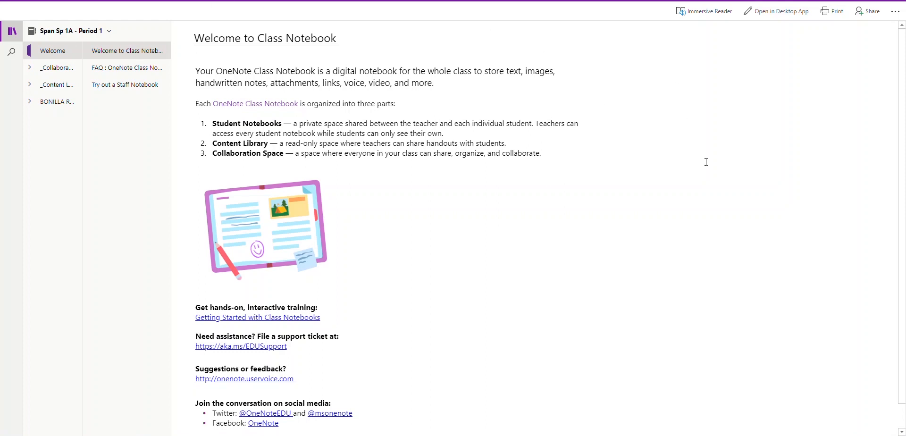
Step: Expand the student's section group and open its Proyectos section
click(47, 105)
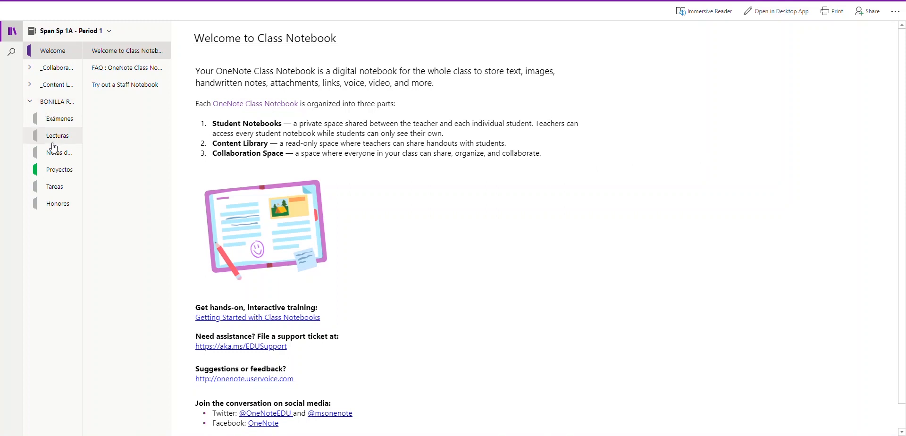
click(54, 174)
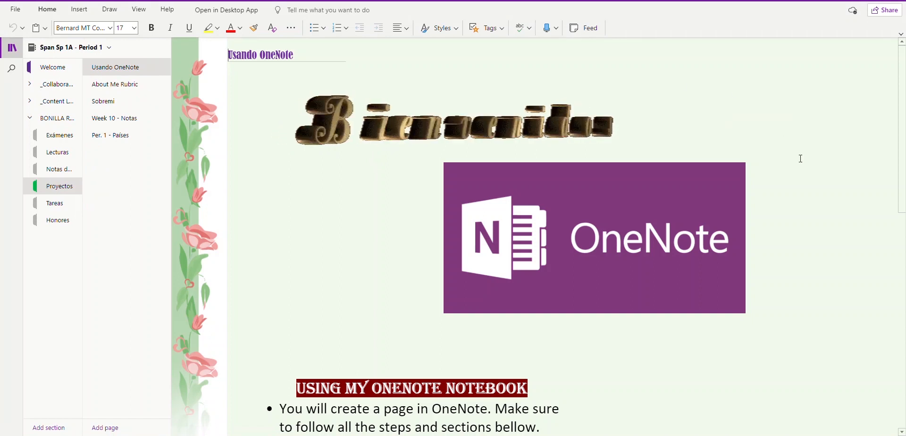
scroll(801, 159, down, 1)
scroll(801, 159, down, 2)
scroll(801, 159, up, 3)
scroll(778, 178, down, 4)
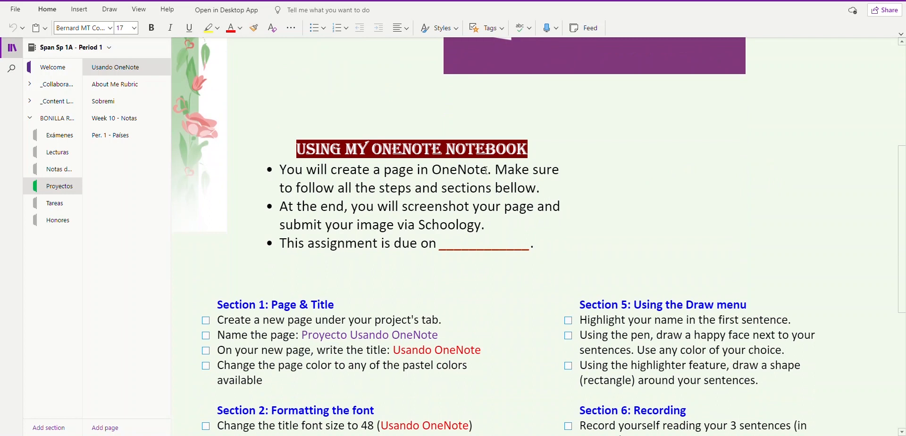
scroll(474, 285, down, 4)
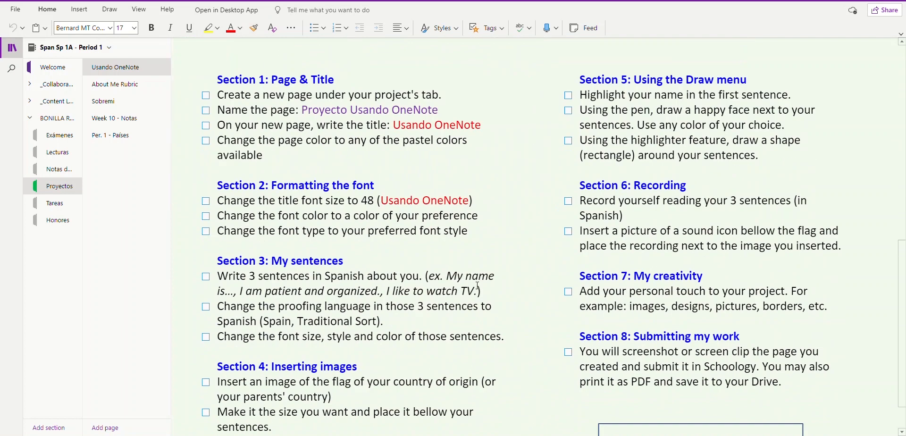
scroll(543, 274, down, 1)
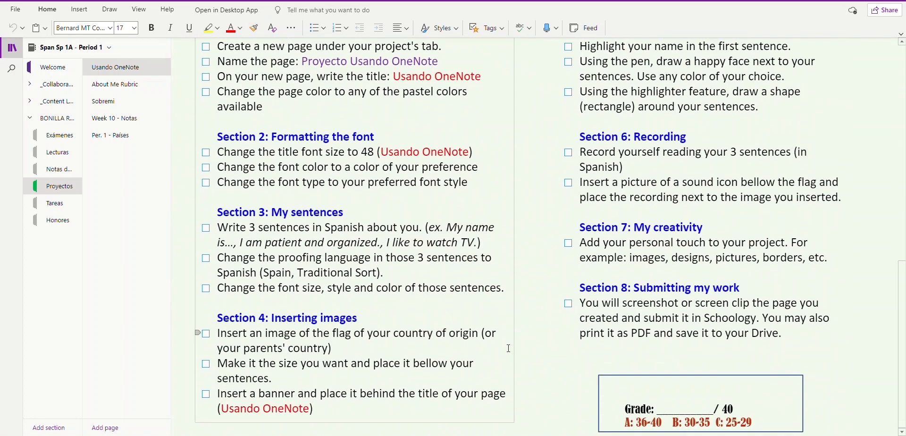
scroll(513, 329, up, 5)
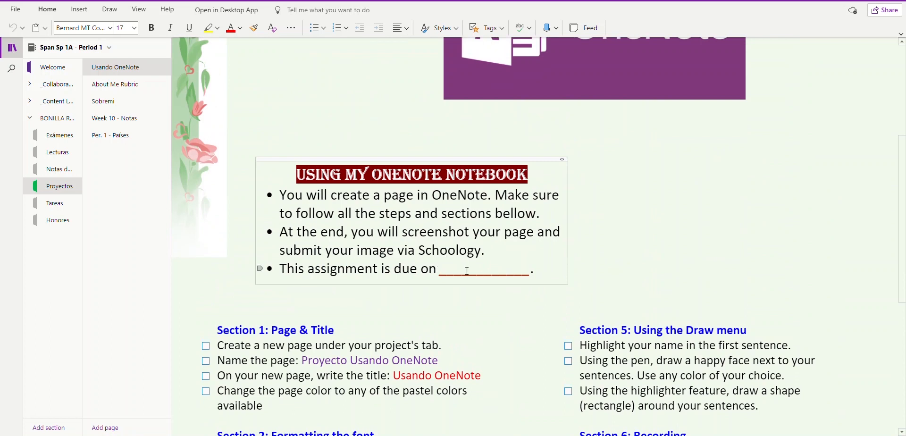
scroll(595, 269, down, 4)
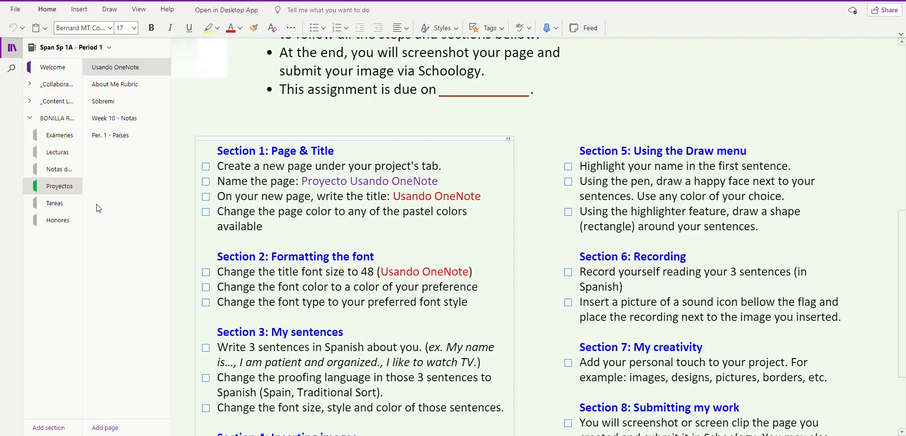
Step: Create a blank Untitled Page in Proyectos and tick the first Section 1 checkbox on Usando OneNote
right_click(124, 182)
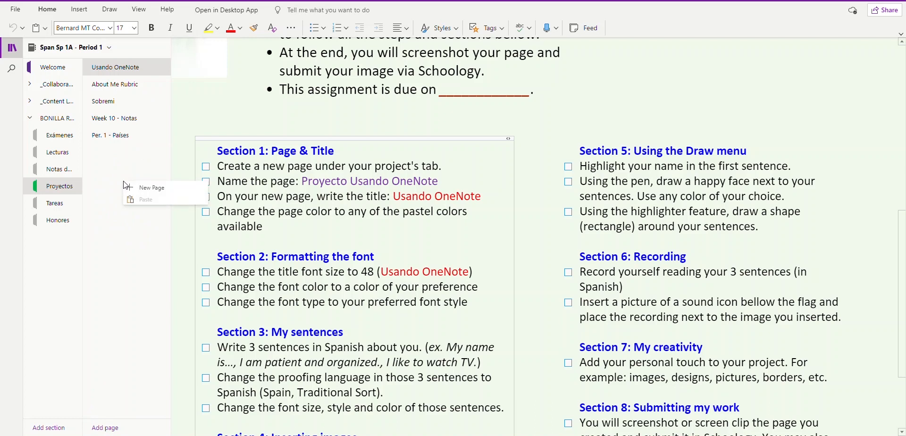
click(151, 189)
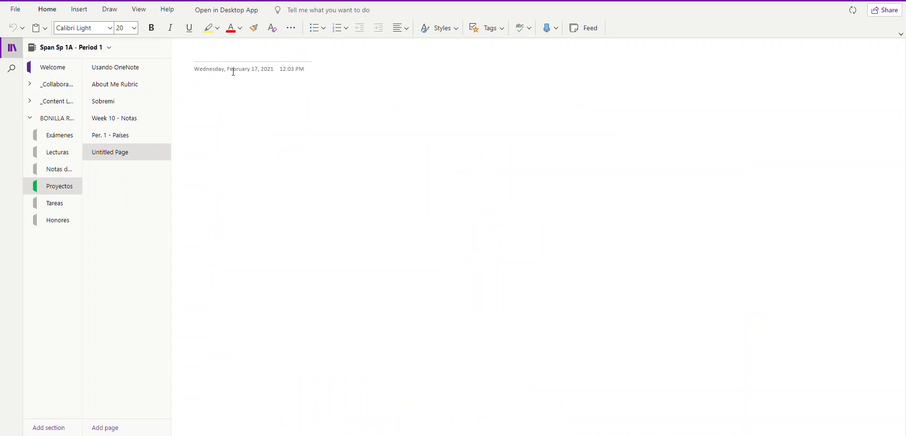
click(130, 67)
scroll(353, 317, down, 6)
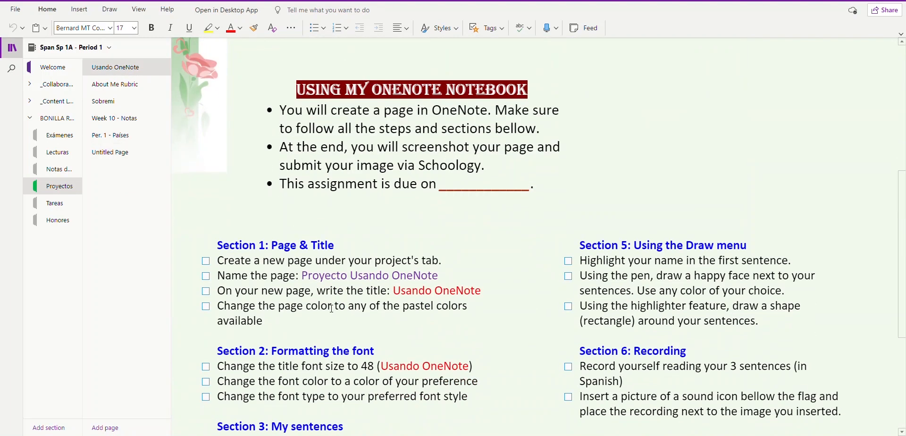
click(206, 260)
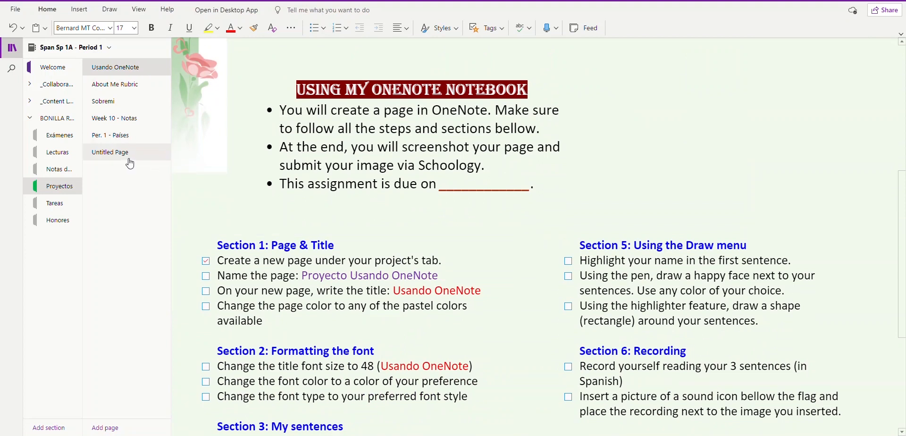
click(113, 156)
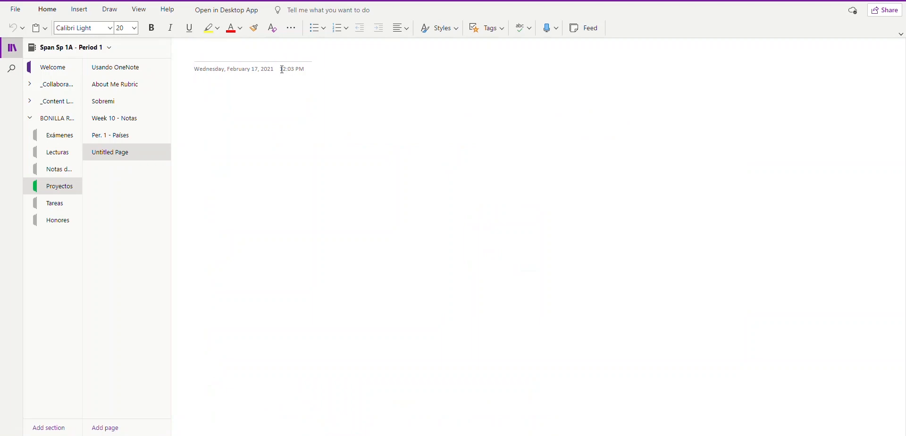
Step: Title the page 'Proyecto Usando OneNote' and tick 'Name the page' on the instructions
text(Proyecto Usando OneNote)
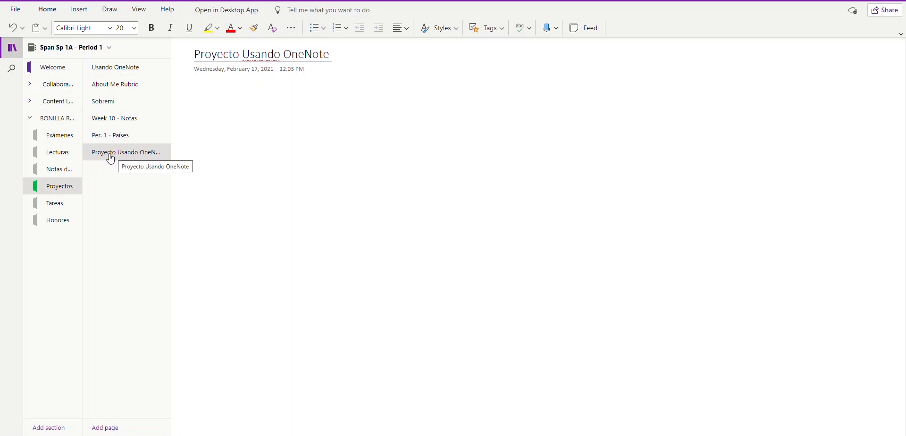
click(110, 77)
scroll(399, 234, down, 8)
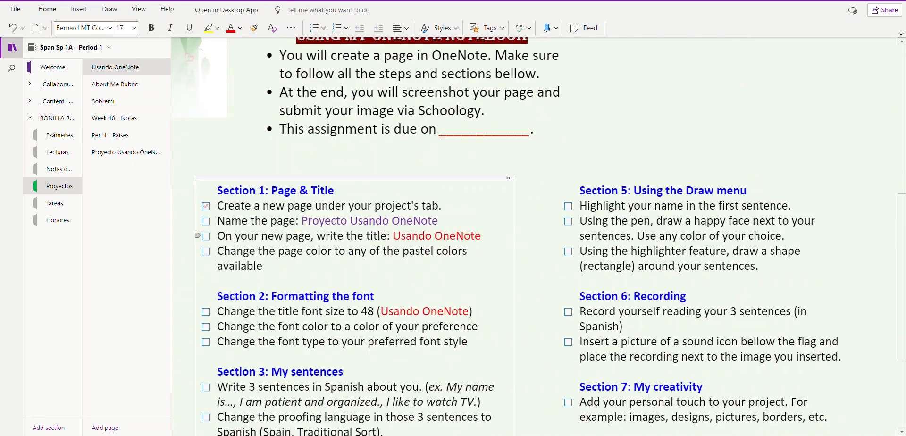
click(206, 217)
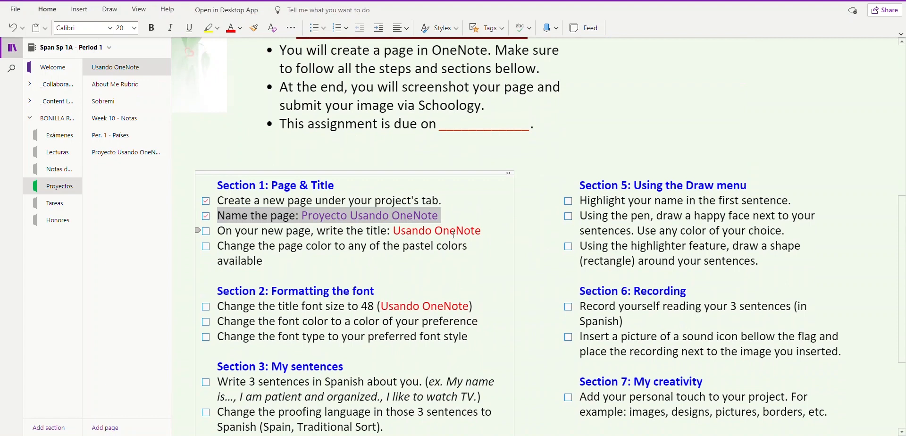
click(120, 153)
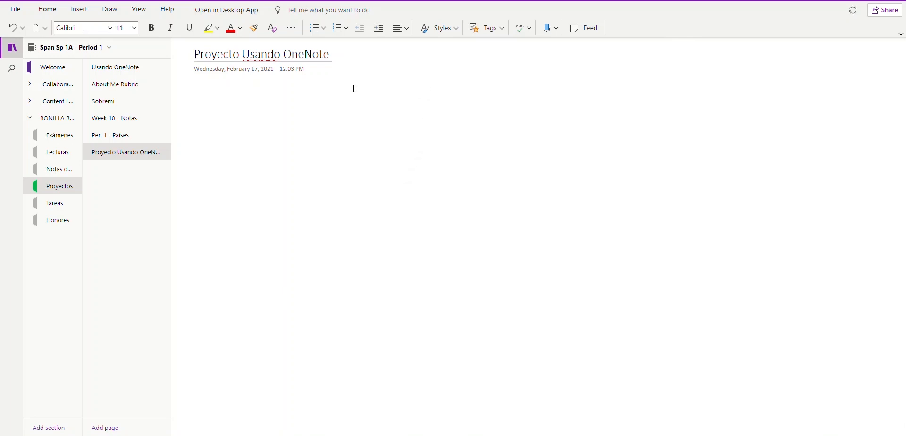
Step: Add a text box near the top centre of the page reading 'Usando OneNote'
click(259, 207)
click(531, 273)
click(559, 131)
click(362, 157)
click(400, 264)
click(654, 284)
click(680, 173)
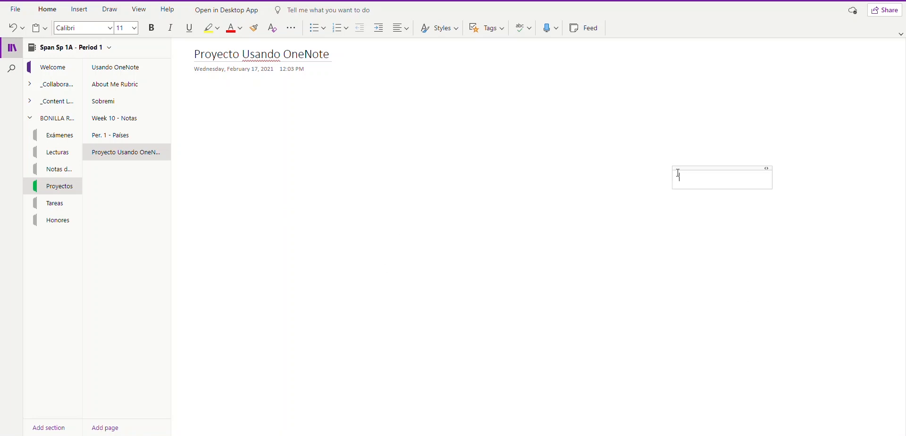
click(398, 147)
click(389, 244)
click(602, 276)
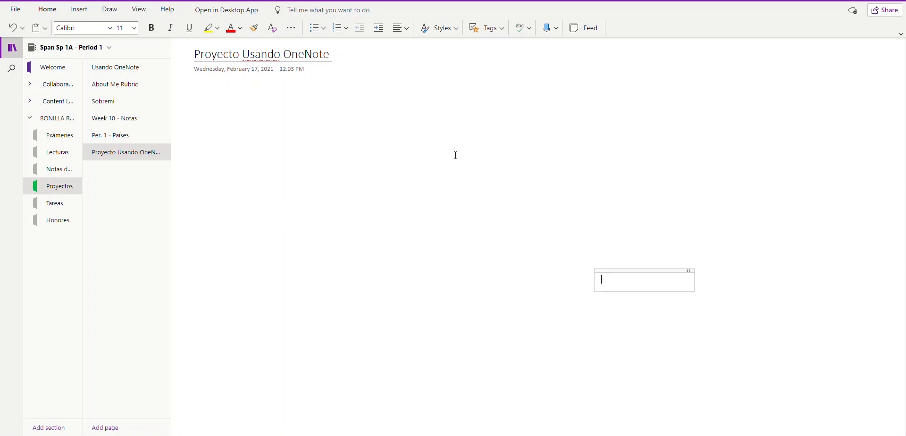
click(431, 98)
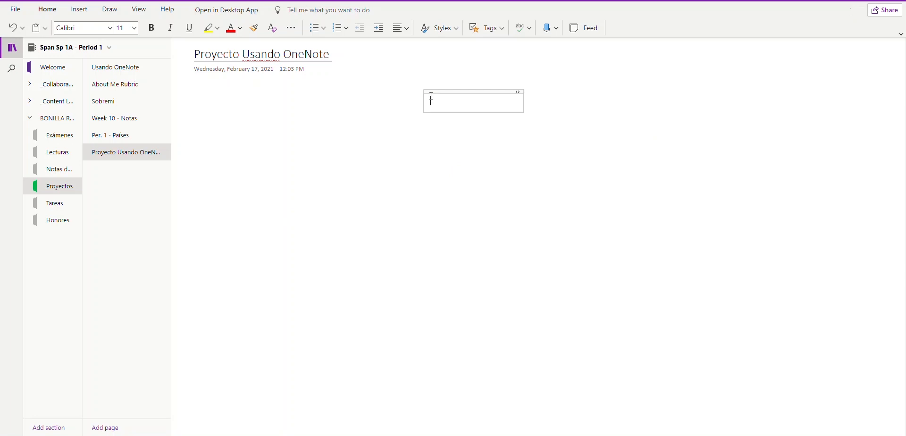
text(Usando OneNote)
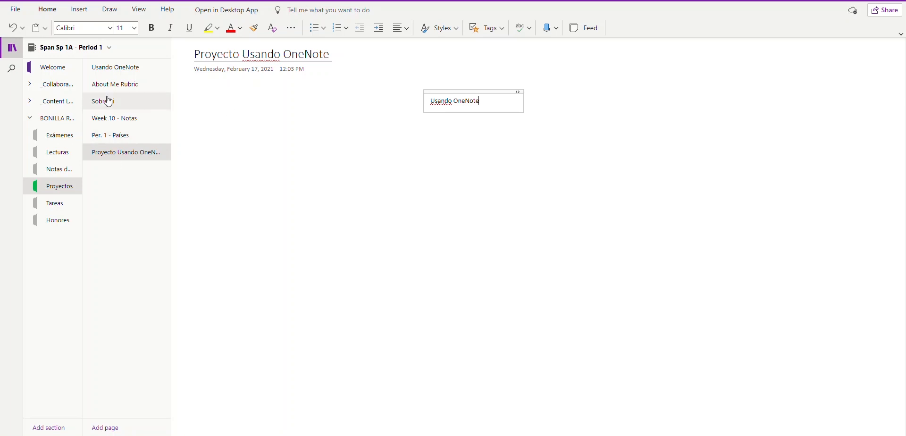
Step: Tick the write-the-title task on Usando OneNote and return to the project page
click(111, 75)
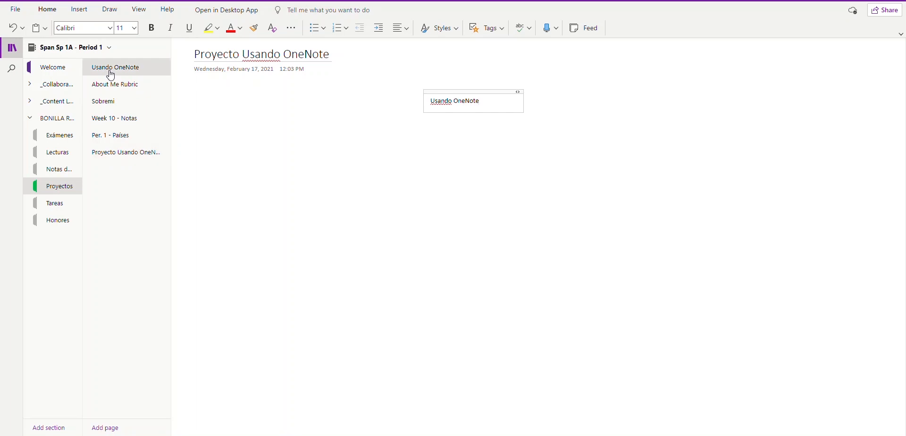
scroll(386, 263, down, 10)
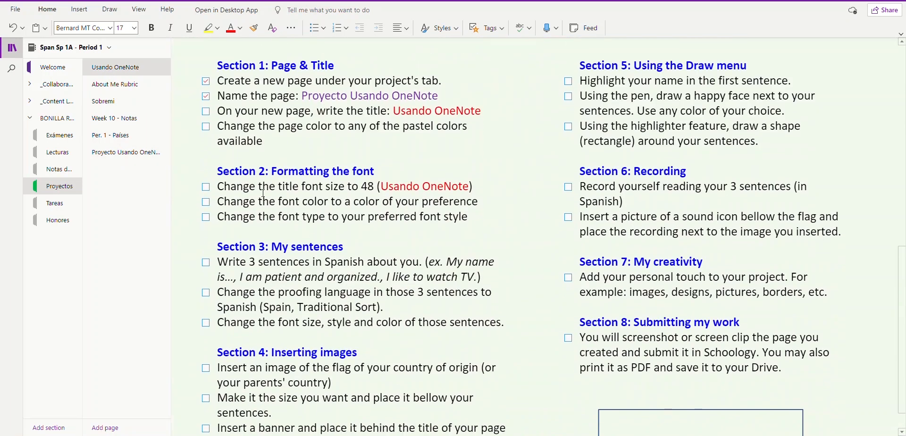
click(207, 114)
click(126, 153)
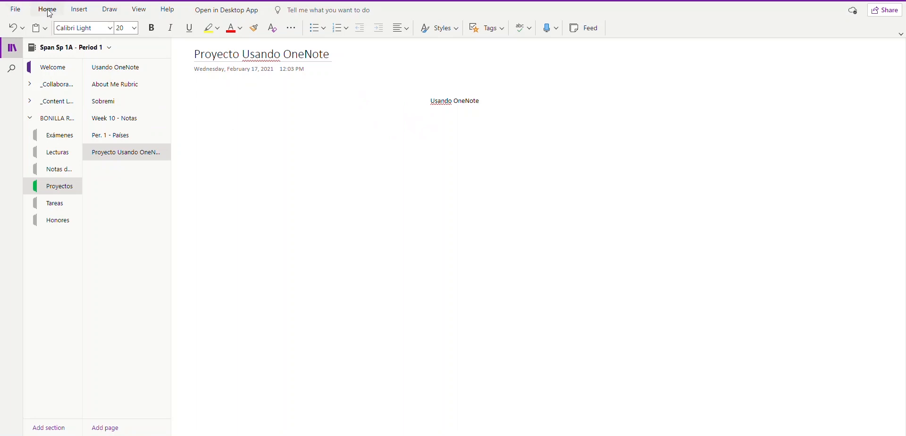
Step: Try several pastel page backgrounds and settle on light yellow
click(139, 10)
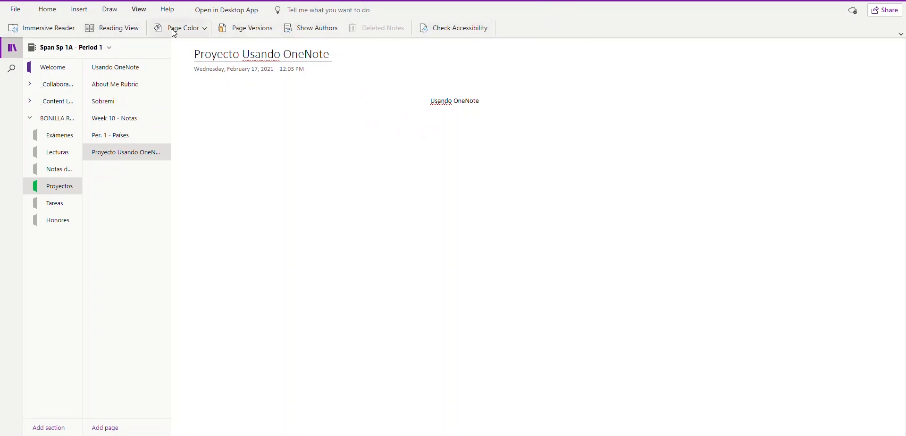
click(206, 32)
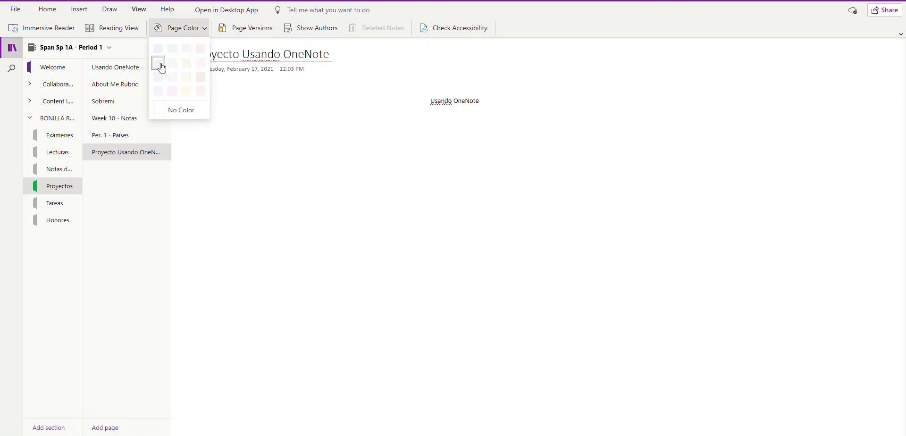
click(186, 90)
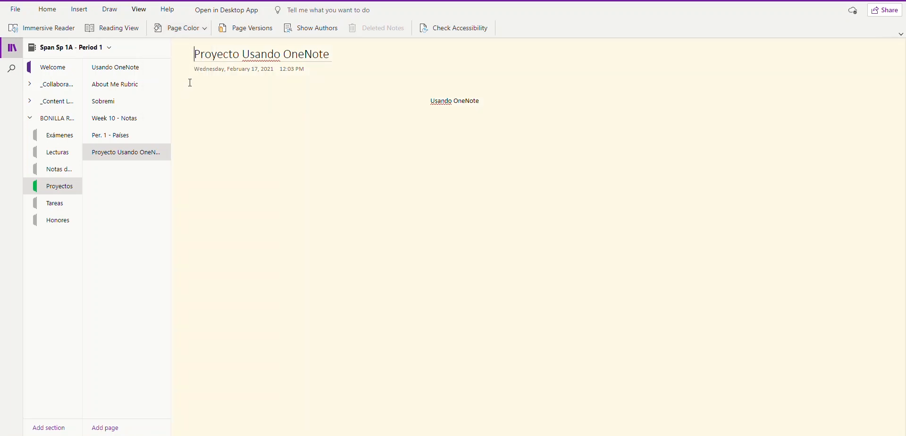
click(205, 30)
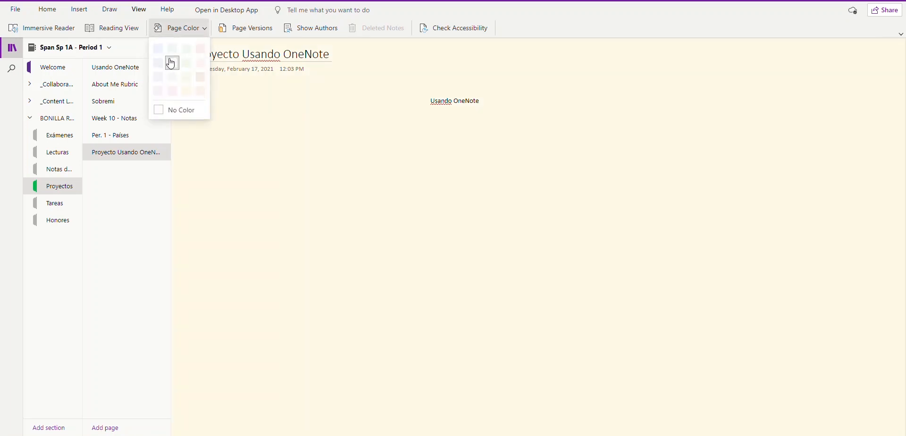
click(159, 48)
click(205, 30)
click(162, 97)
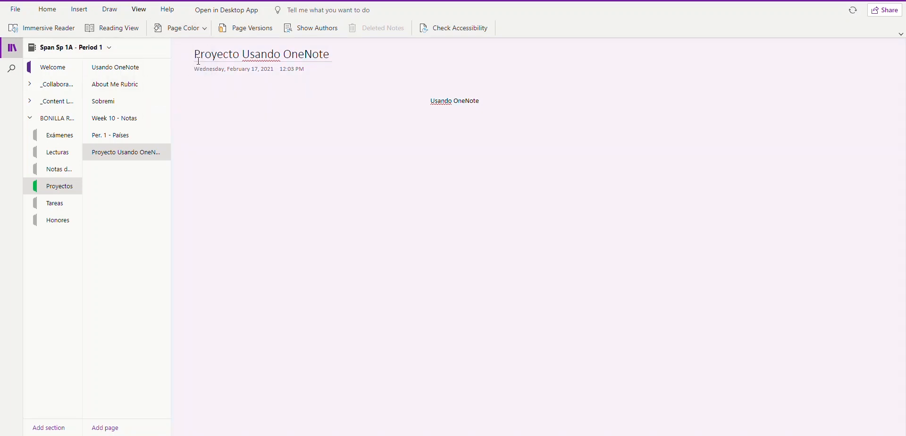
click(204, 29)
click(201, 49)
click(206, 30)
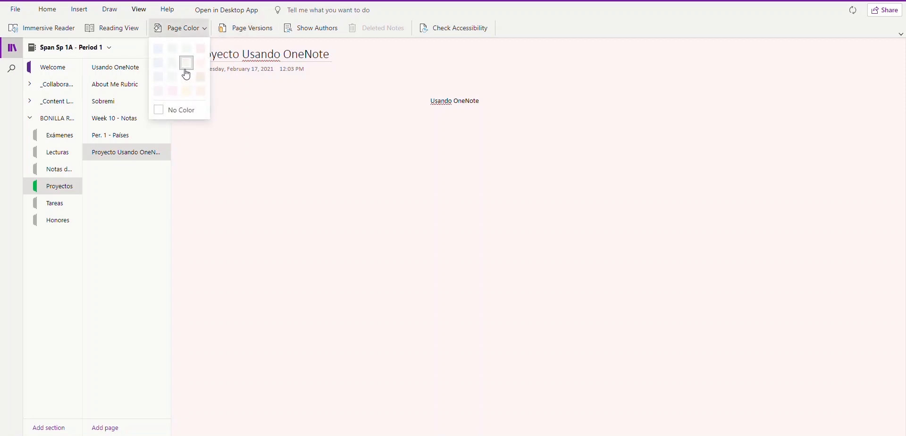
click(186, 63)
click(204, 29)
click(190, 87)
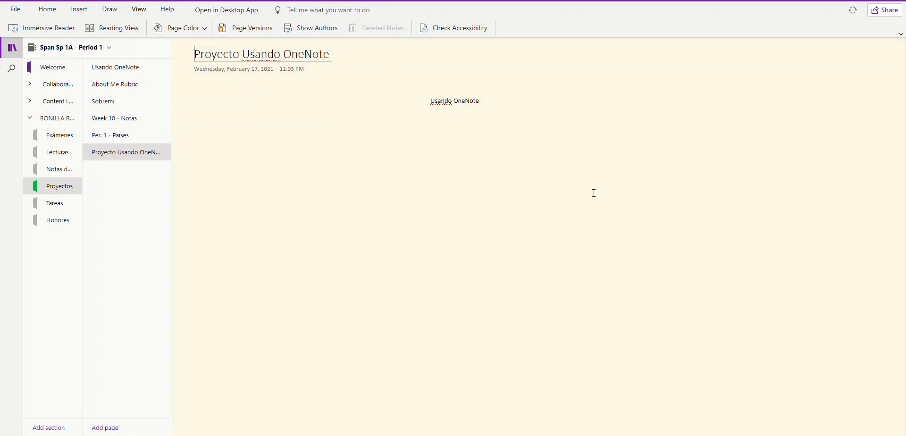
Step: Tick the 'Change the page color' task on the Usando OneNote checklist
click(114, 73)
scroll(308, 232, down, 6)
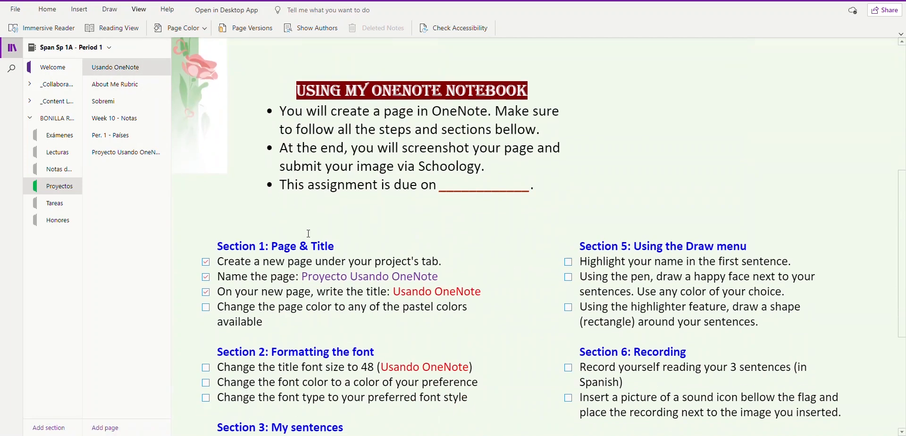
click(206, 306)
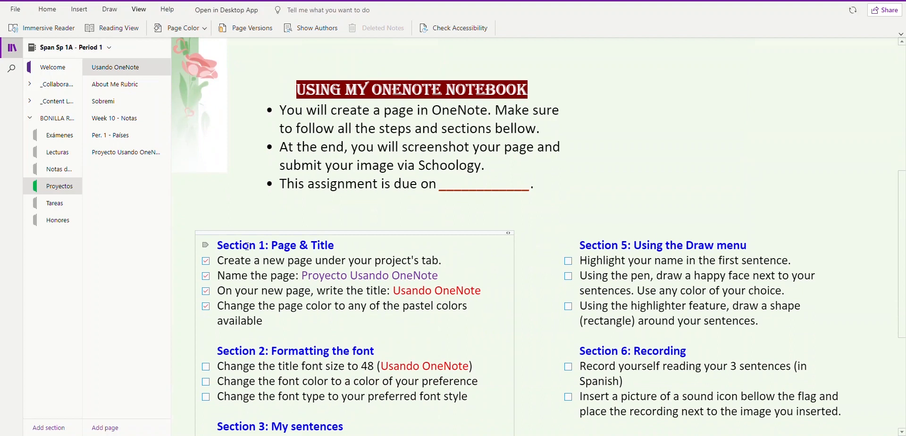
scroll(447, 286, down, 4)
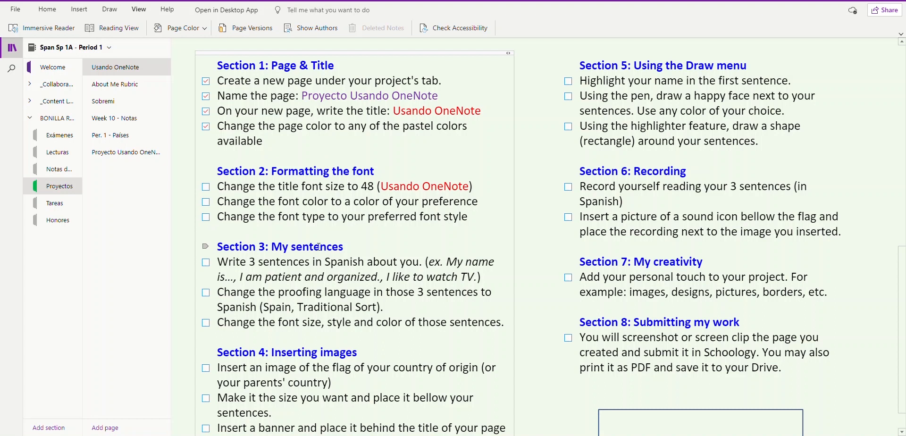
Step: Open Proyecto Usando OneNote and make the Usando OneNote title 48 point
click(128, 152)
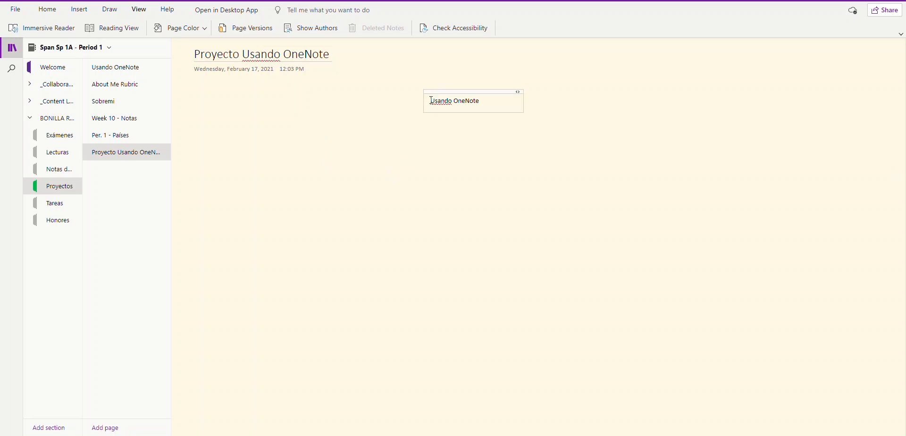
drag(431, 101, 492, 100)
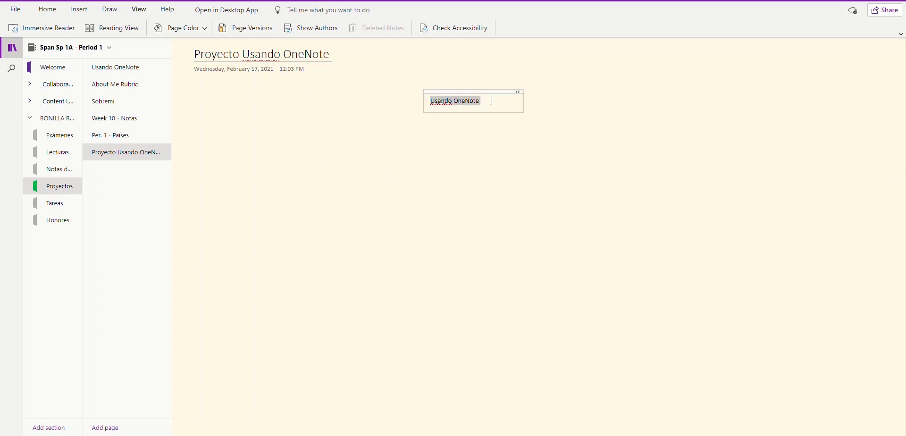
click(50, 10)
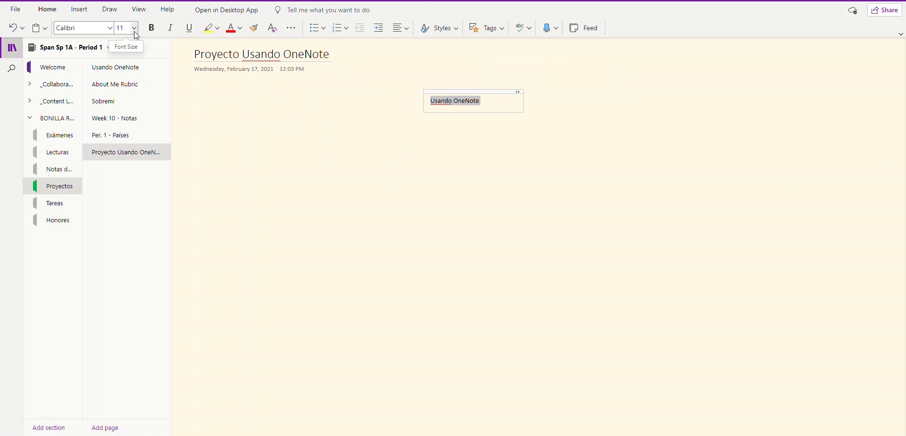
click(135, 29)
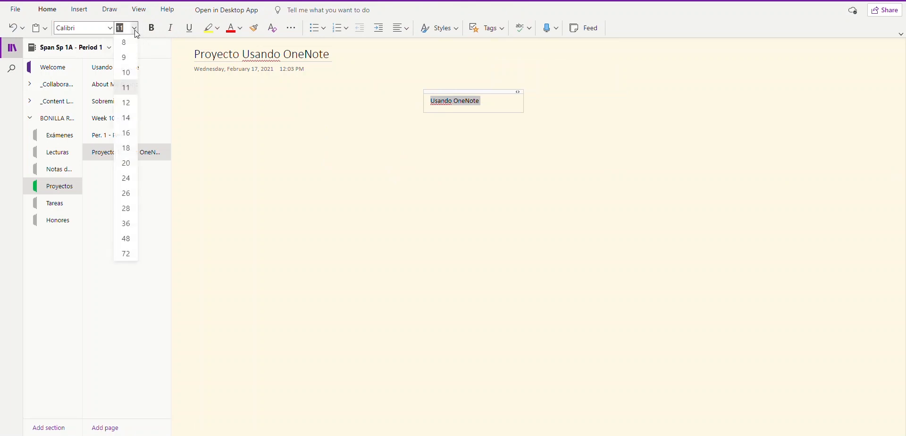
click(126, 239)
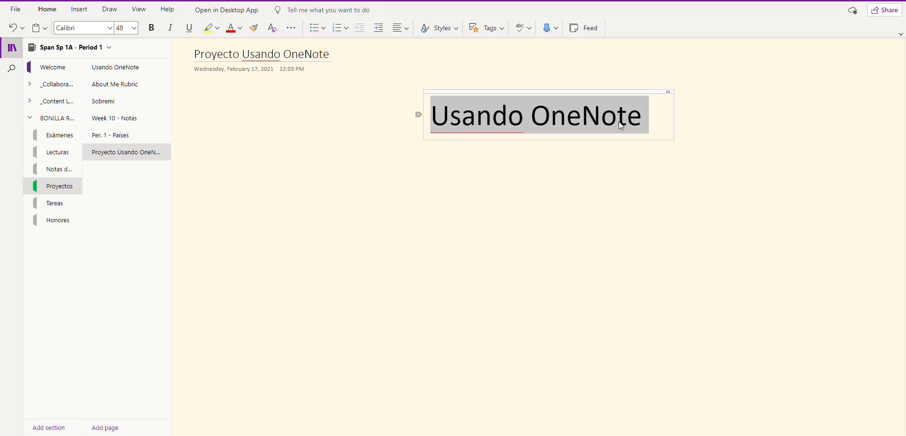
Step: Color the title red and set its font to Showcard Gothic
click(632, 117)
drag(645, 117, 430, 118)
click(232, 31)
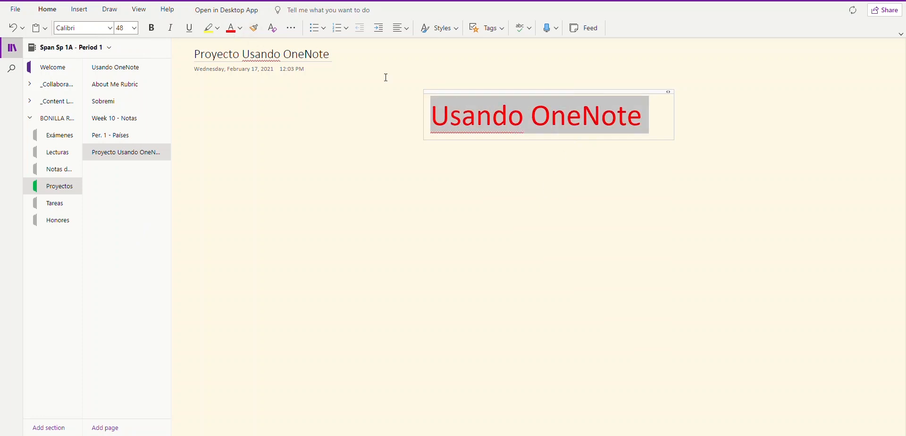
click(577, 117)
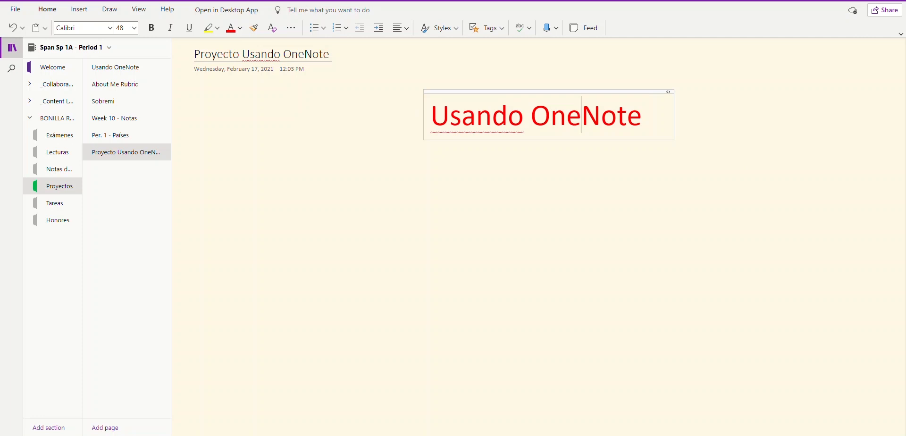
drag(660, 124, 429, 111)
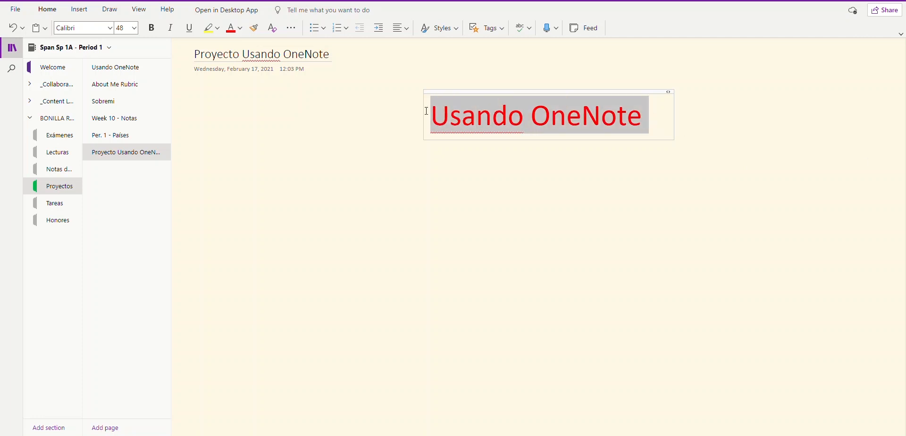
click(110, 28)
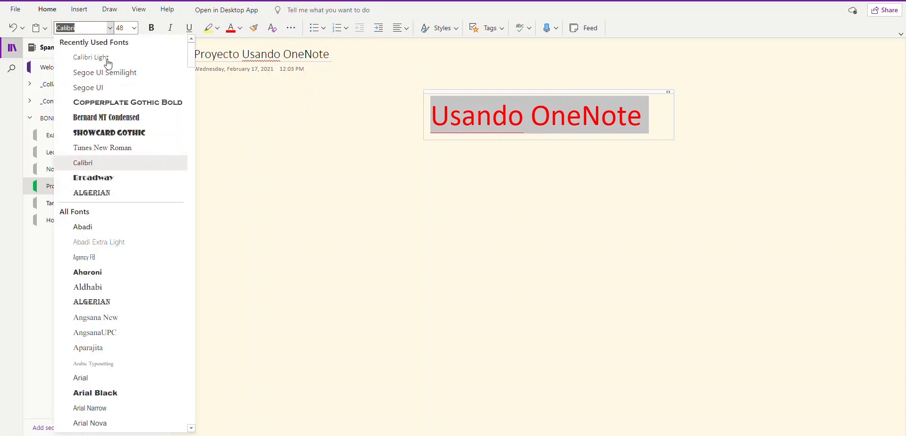
click(109, 133)
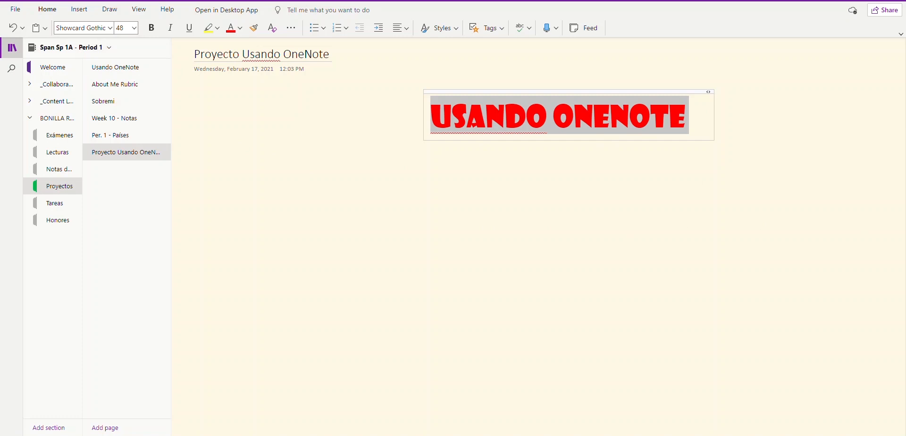
click(239, 213)
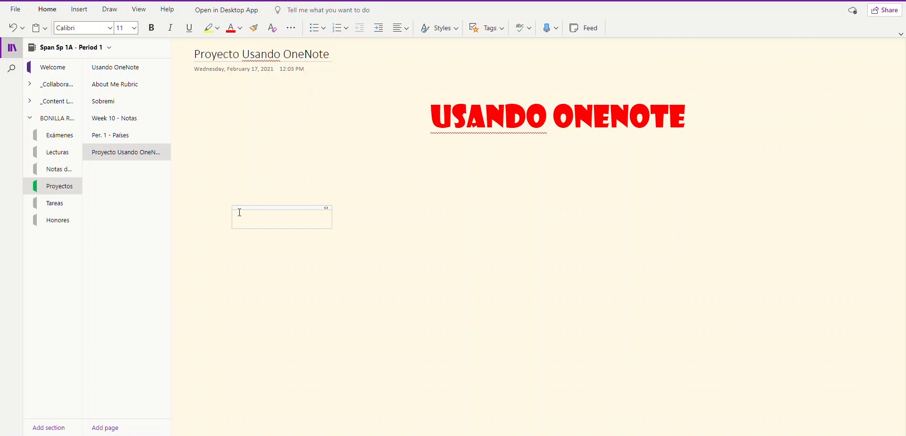
Step: Type 'Mi nombre es' with the student's name, then 'Yo soy ordenada. Me gusta ver la tele y usar la computadora.'
key(Return)
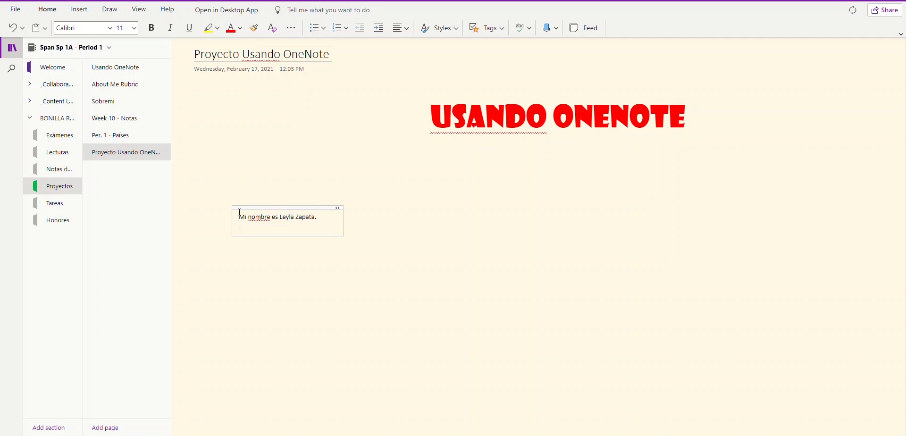
key(BackSpace)
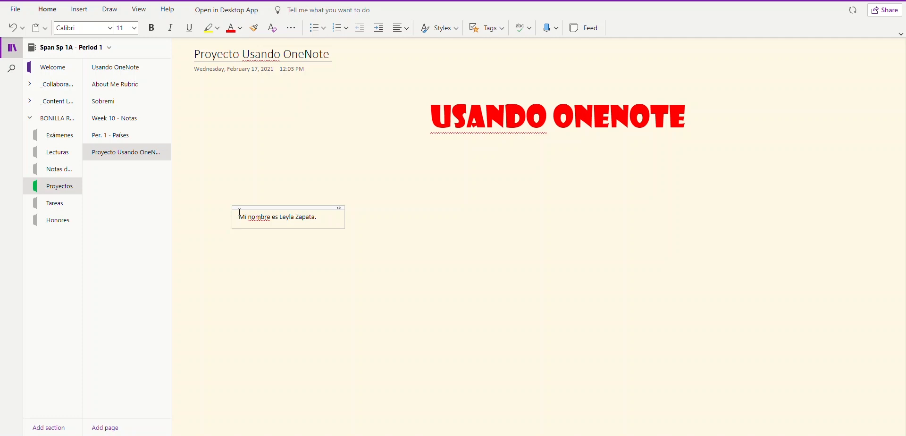
text(Yo soy ordenada. )
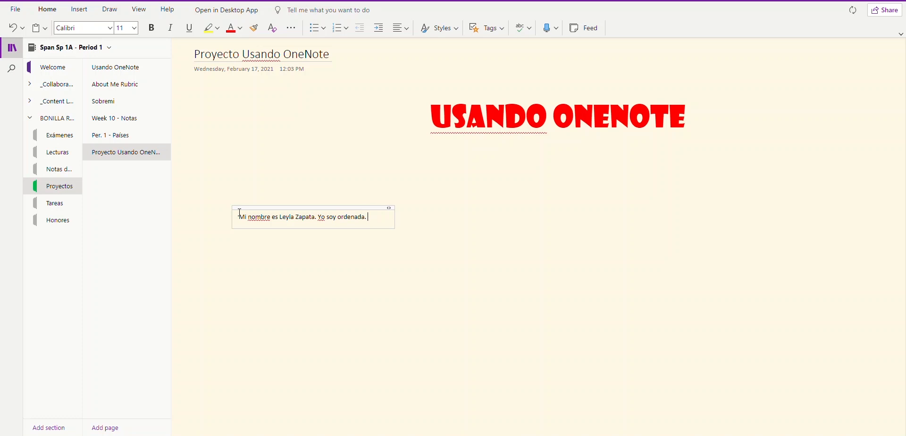
text(Me gusta ver la tele )
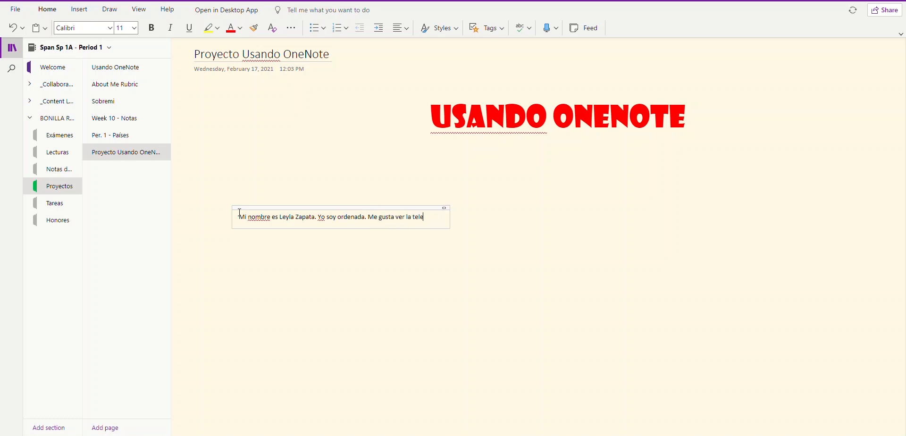
text(y usar la computa)
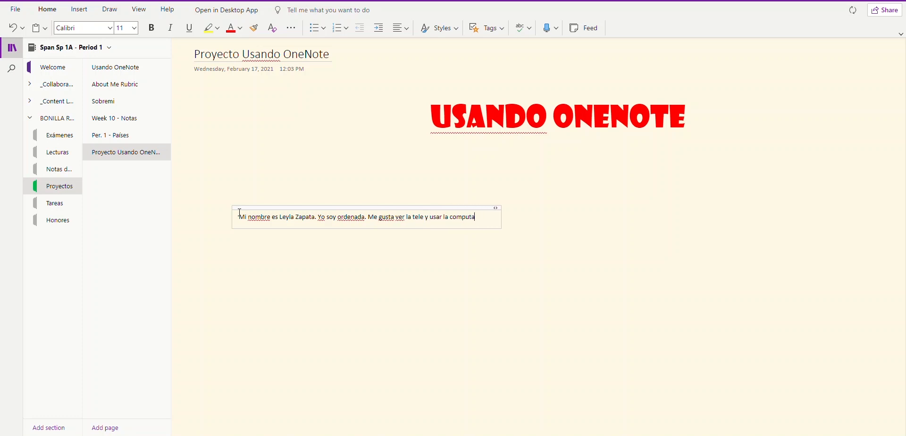
text(dora.)
Step: Set the three sentences' proofing language to Spanish (Spain-Traditional Sort)
click(491, 217)
drag(476, 217, 223, 218)
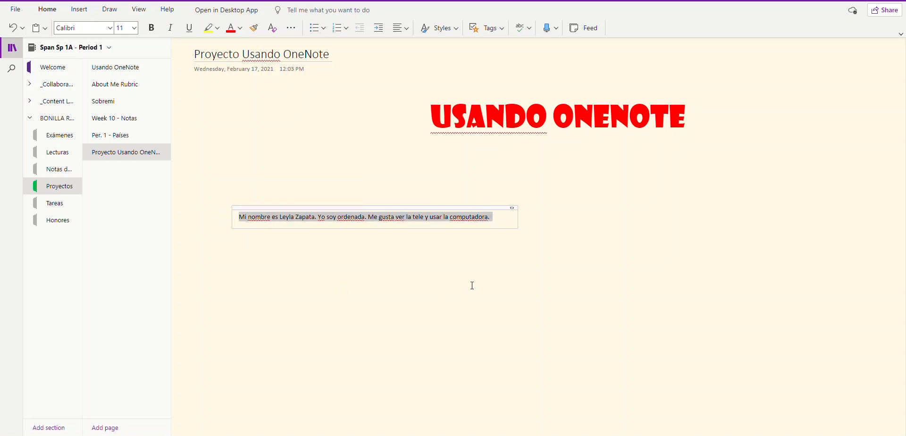
click(531, 31)
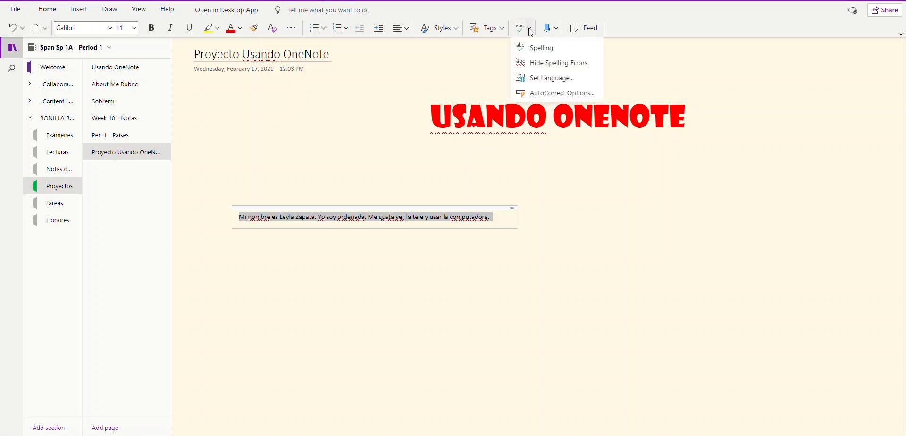
click(546, 79)
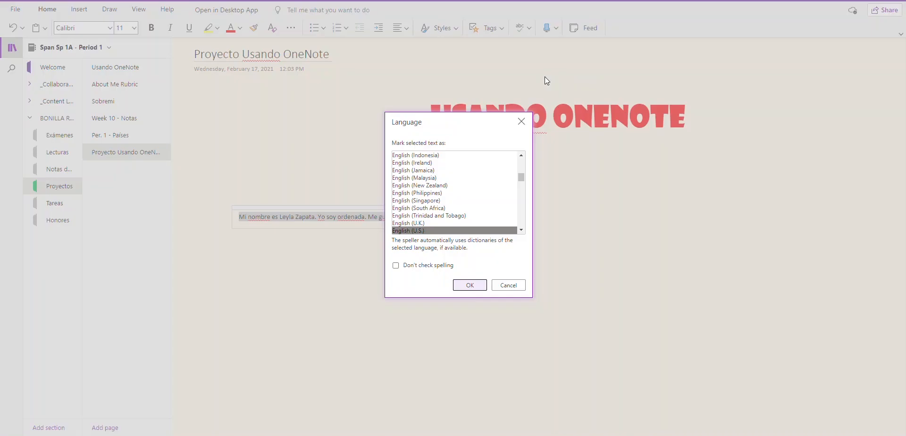
scroll(521, 208, down, 5)
scroll(520, 207, down, 20)
scroll(510, 214, down, 20)
scroll(505, 211, down, 4)
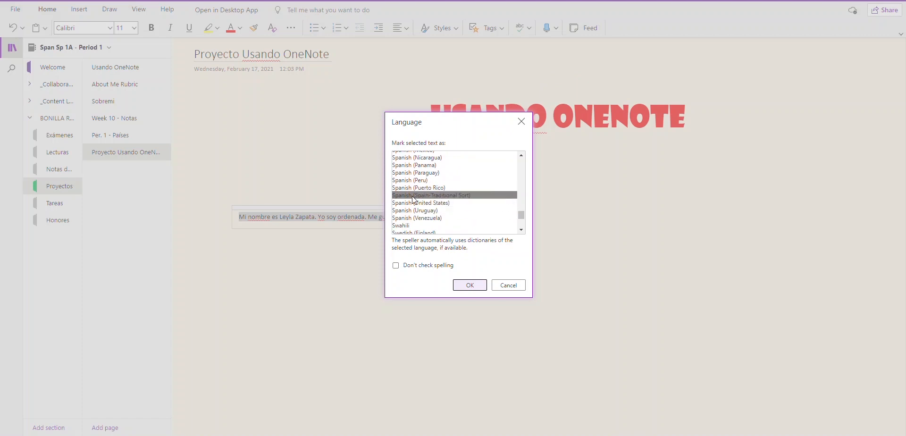
click(457, 196)
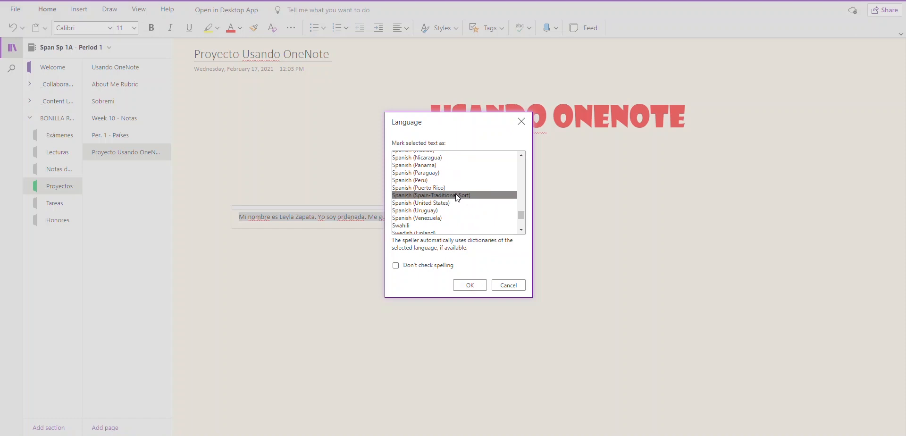
click(467, 285)
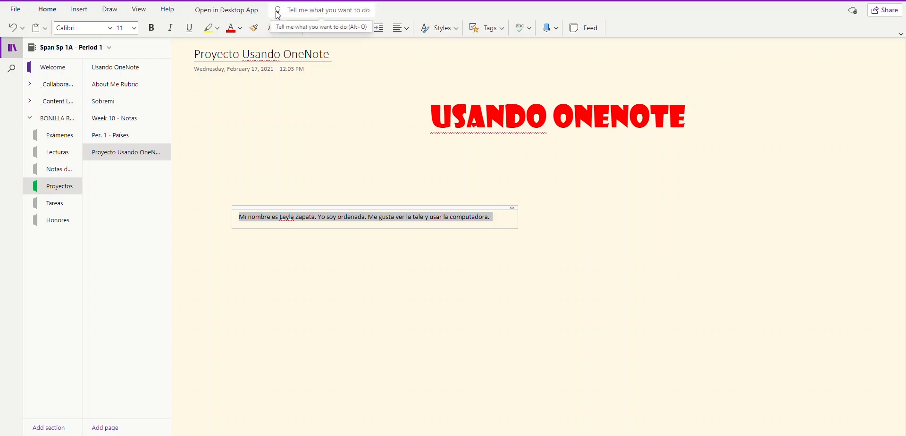
click(330, 11)
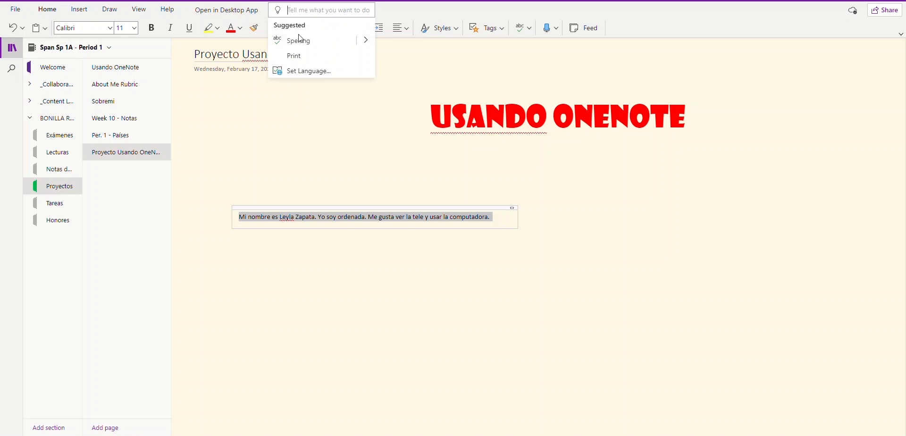
click(366, 41)
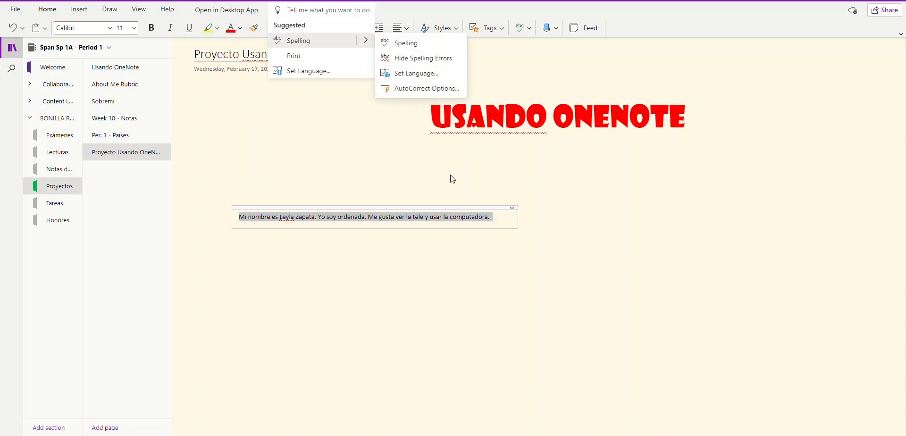
click(435, 216)
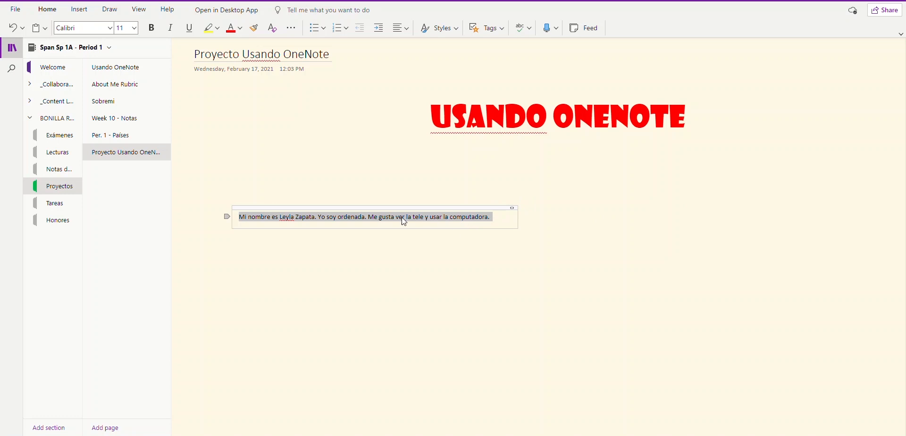
right_click(373, 220)
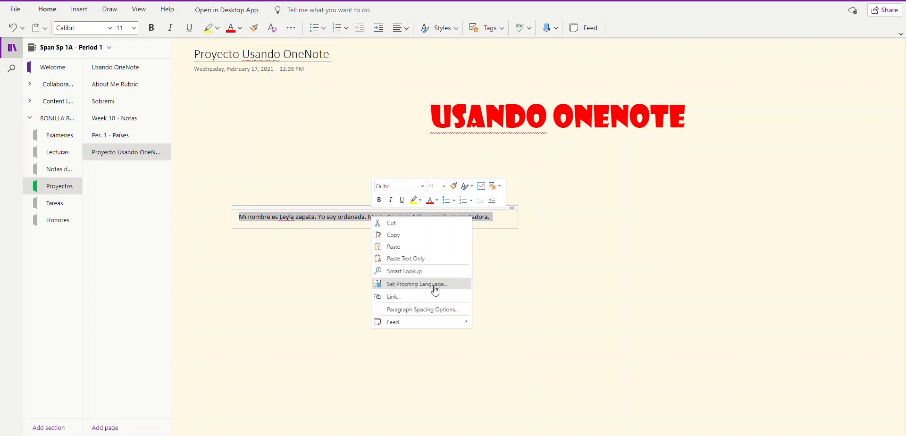
key(Escape)
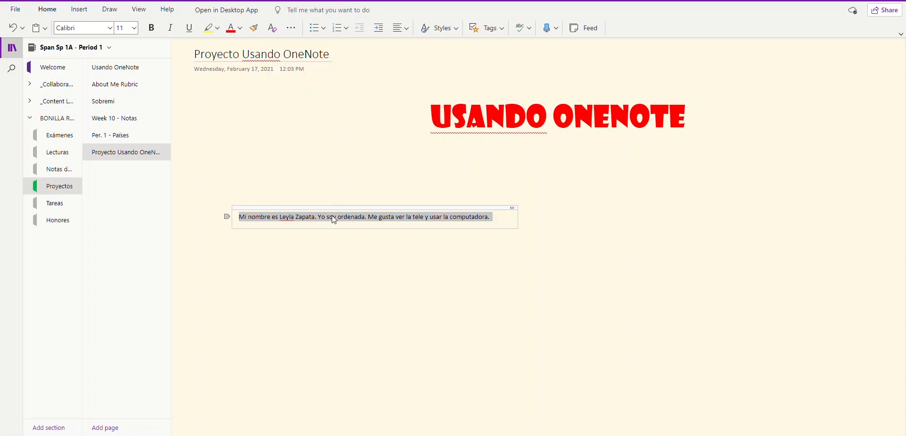
Step: Make the Spanish sentences 28 point
drag(493, 217, 239, 217)
click(135, 29)
click(135, 28)
click(127, 210)
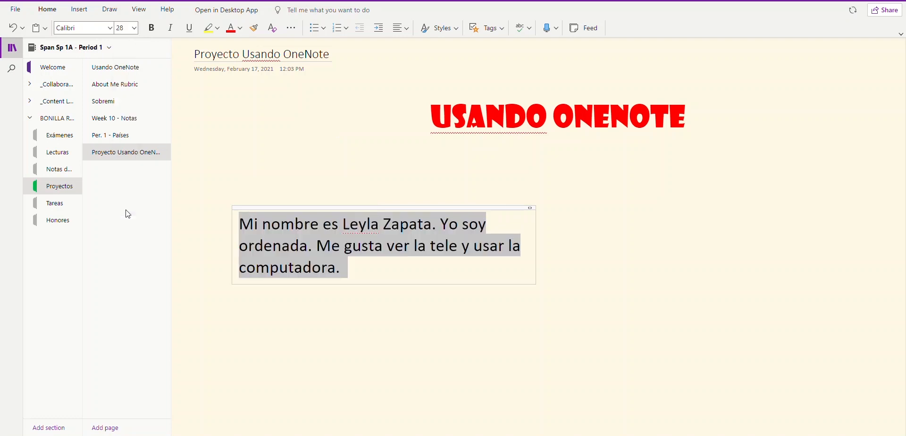
Step: Set the paragraph font to Broadway and nudge its block slightly up and left
click(111, 29)
scroll(130, 274, down, 9)
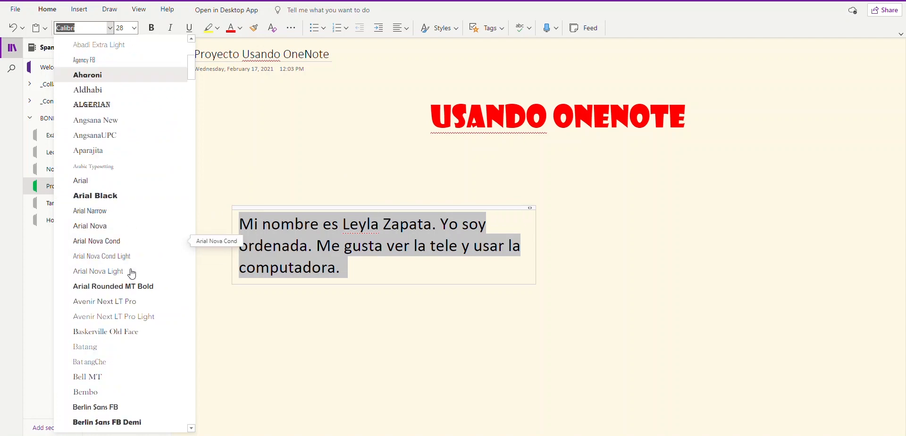
scroll(132, 274, down, 4)
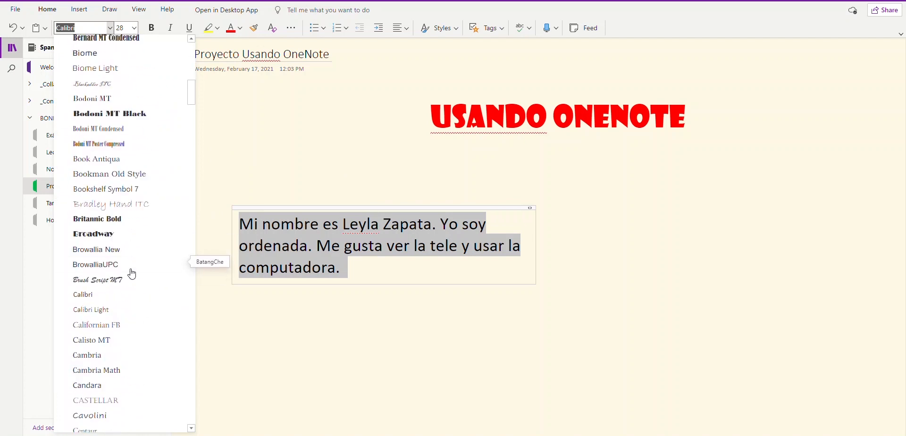
click(105, 234)
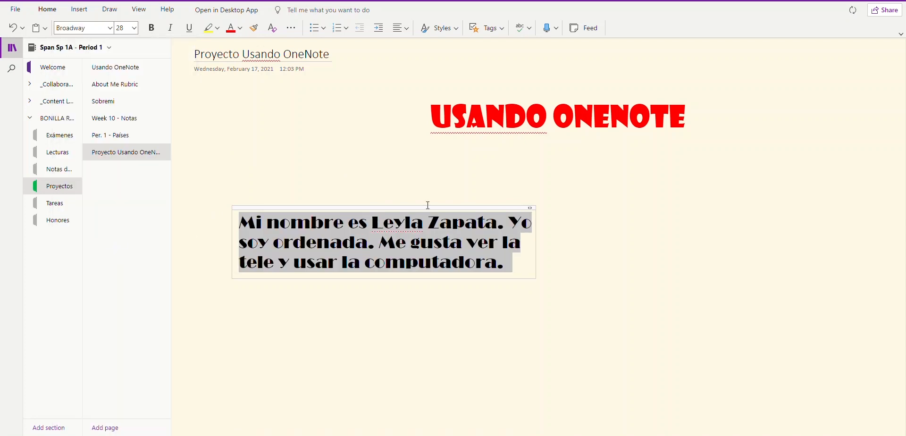
drag(427, 207, 408, 198)
click(538, 240)
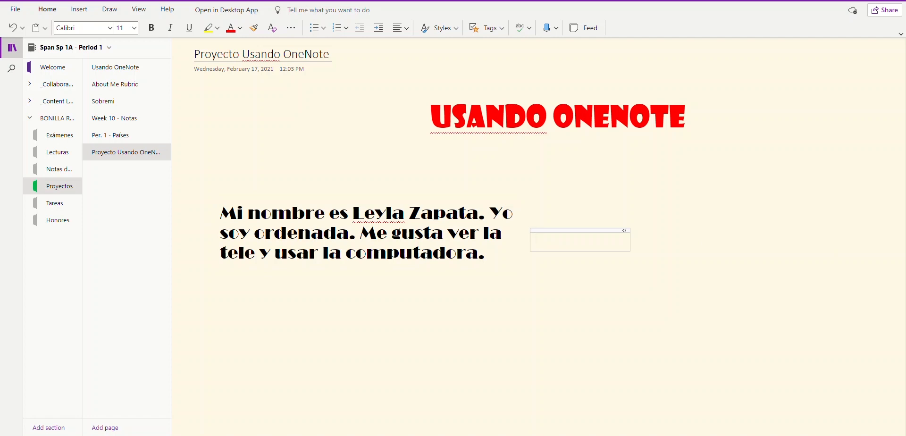
Step: Insert the Nicaragua flag from an online picture search for 'nicaragua' below the paragraph
click(249, 323)
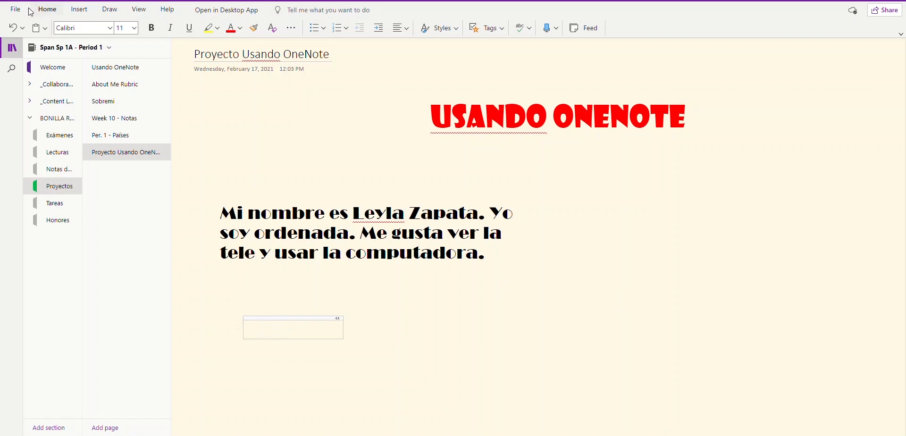
click(81, 10)
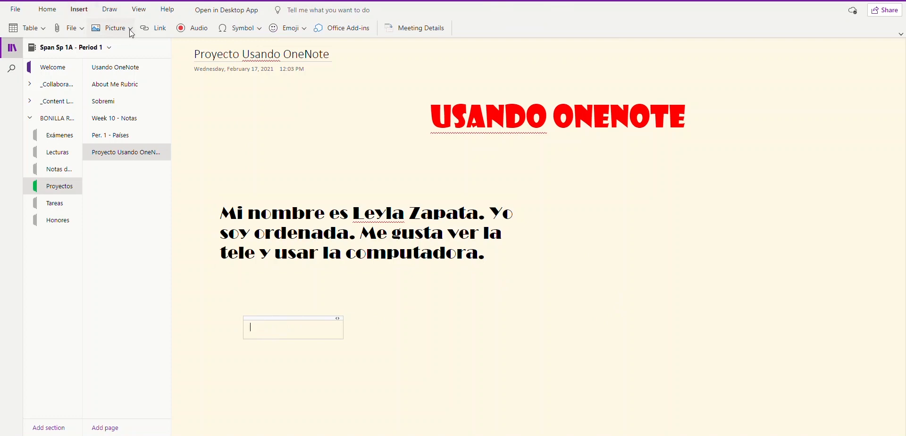
click(132, 29)
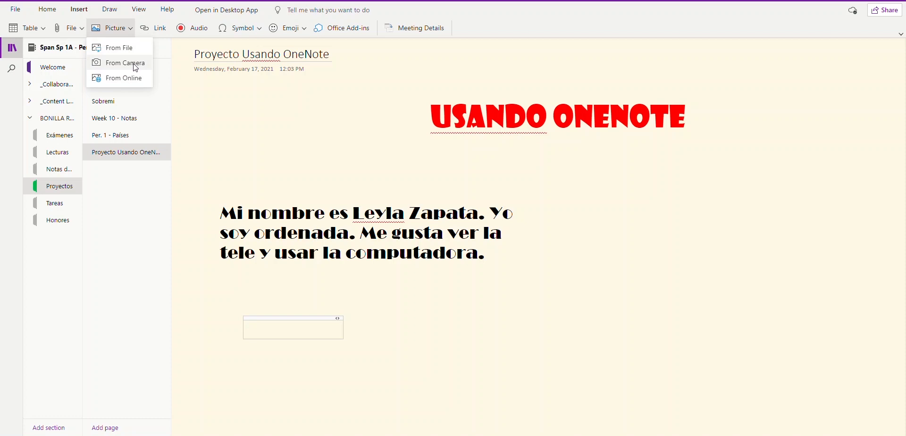
click(132, 80)
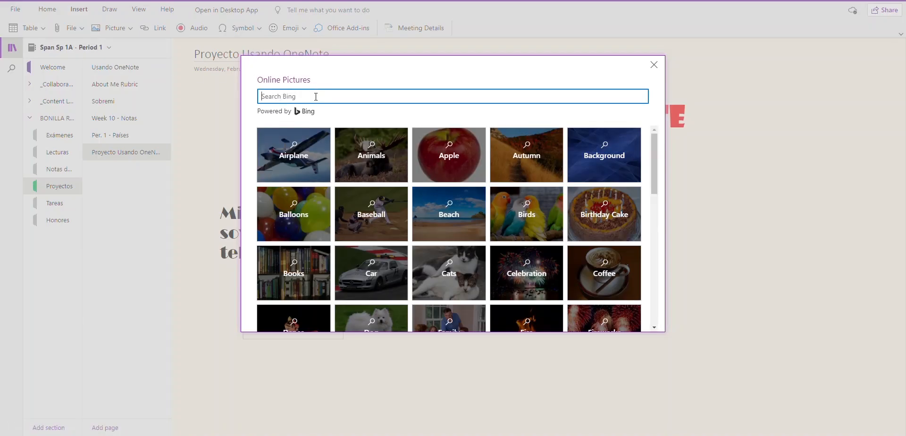
text(nicaragua)
key(Return)
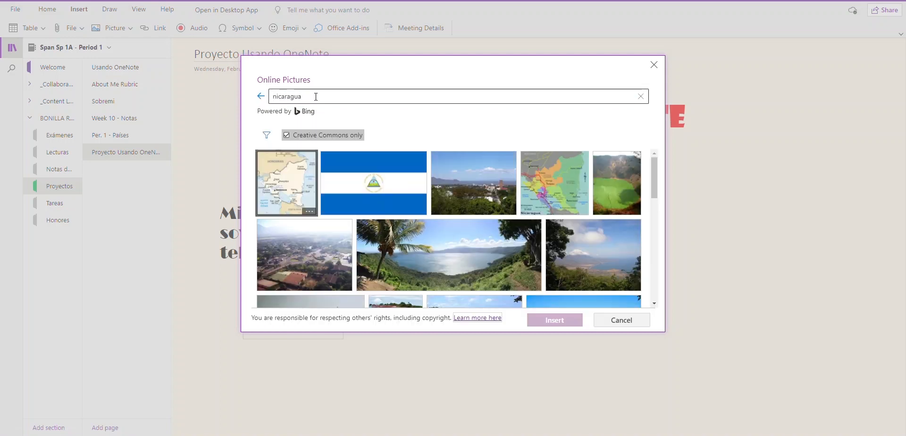
click(386, 184)
click(556, 322)
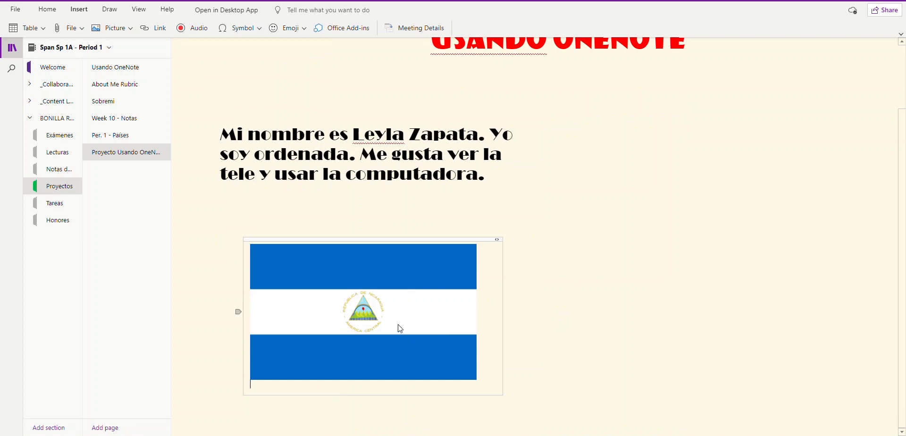
Step: Resize the Nicaragua flag to a moderate width and align the Spanish paragraph directly above it
click(355, 288)
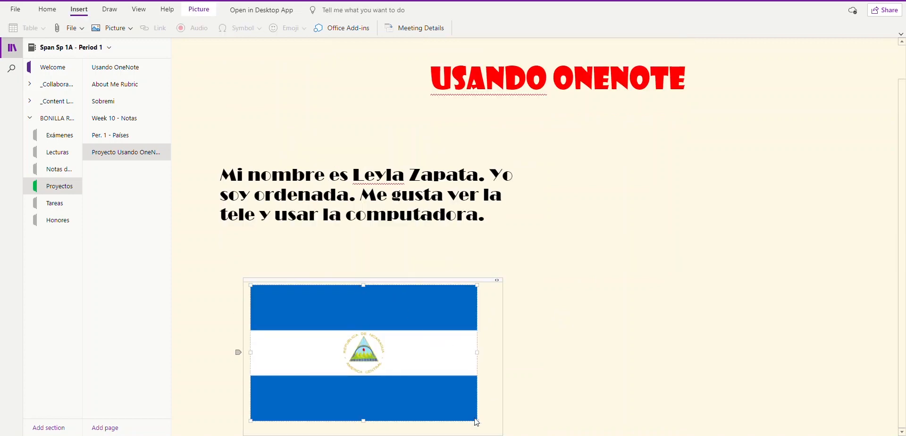
drag(477, 420, 547, 430)
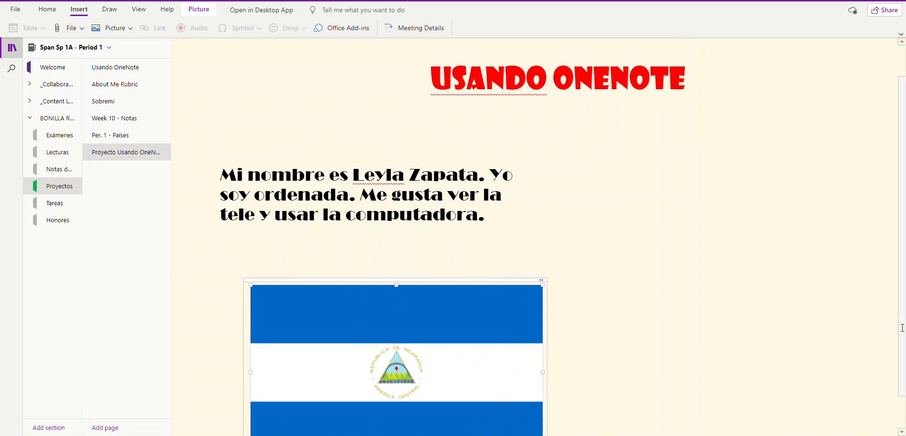
scroll(785, 384, down, 2)
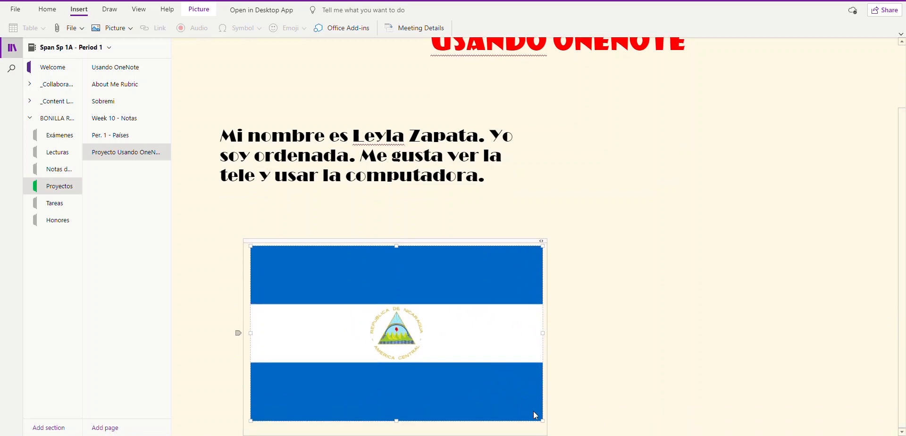
drag(543, 421, 471, 378)
drag(528, 402, 537, 425)
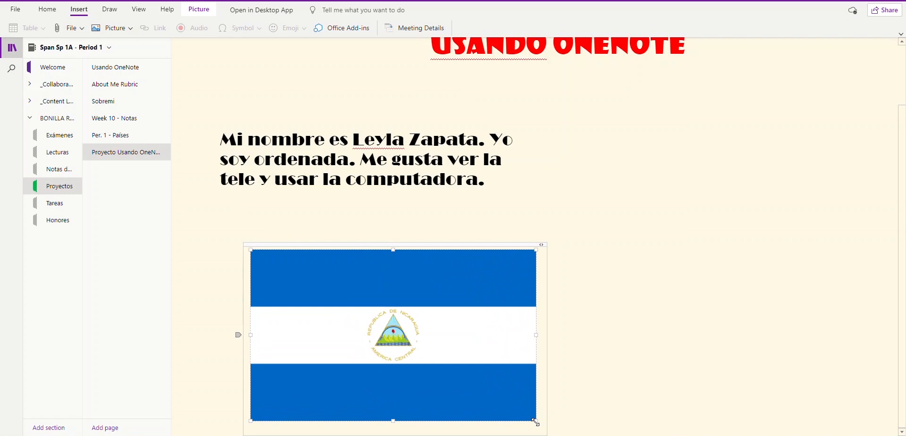
drag(535, 420, 561, 435)
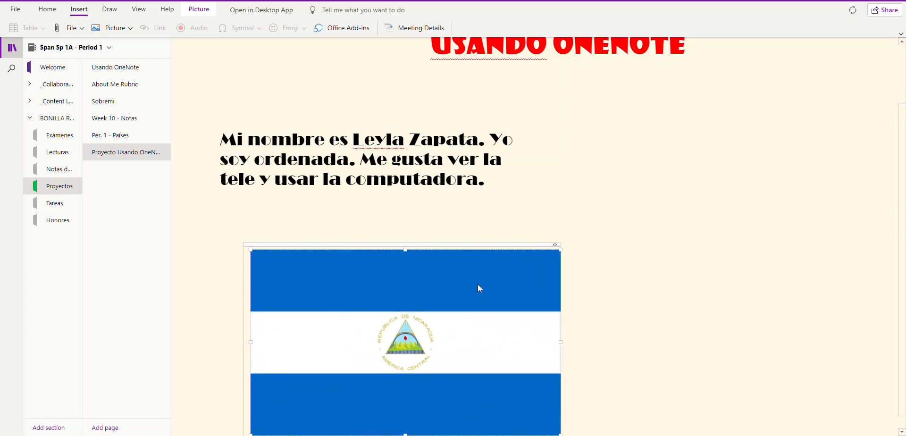
drag(448, 243, 404, 235)
mouse_move(363, 116)
mouse_down()
mouse_move(342, 114)
mouse_move(372, 106)
mouse_move(605, 116)
mouse_move(537, 103)
mouse_move(415, 127)
mouse_move(366, 114)
mouse_move(352, 122)
mouse_move(366, 120)
mouse_up()
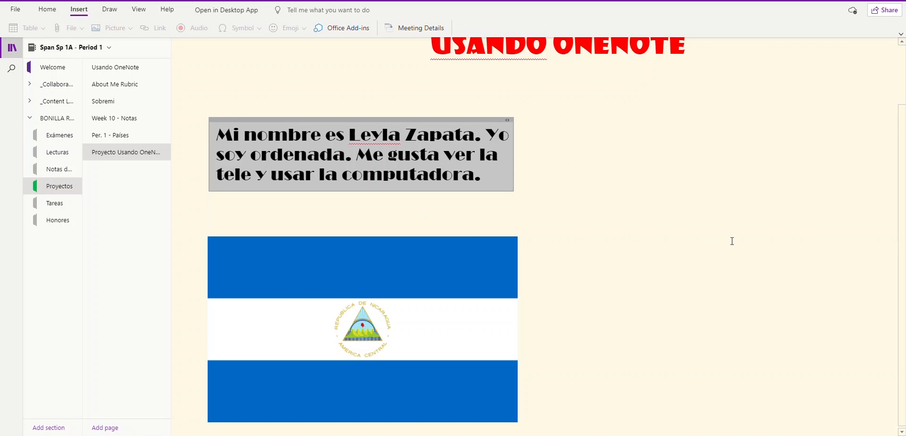
Step: Start a note near the page top and search online pictures for 'banner'
scroll(732, 241, up, 3)
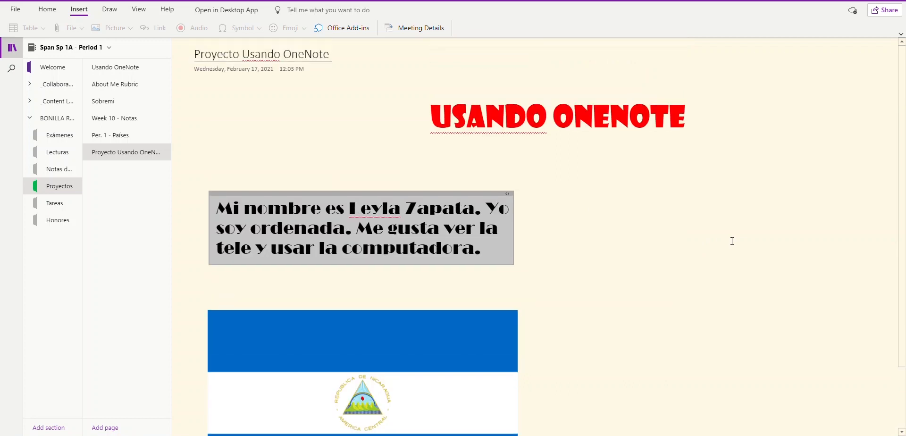
click(426, 70)
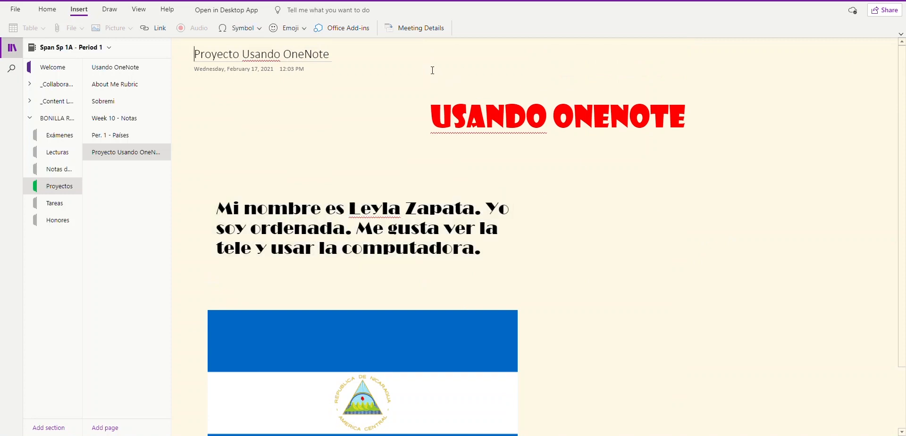
click(385, 115)
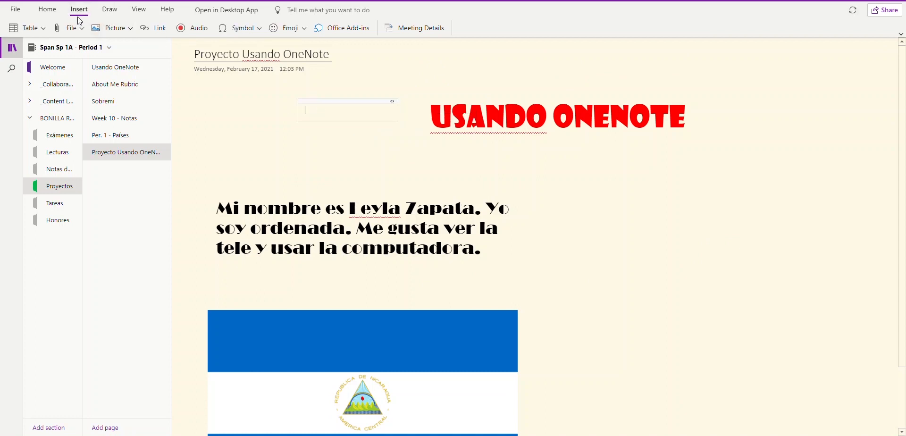
click(129, 29)
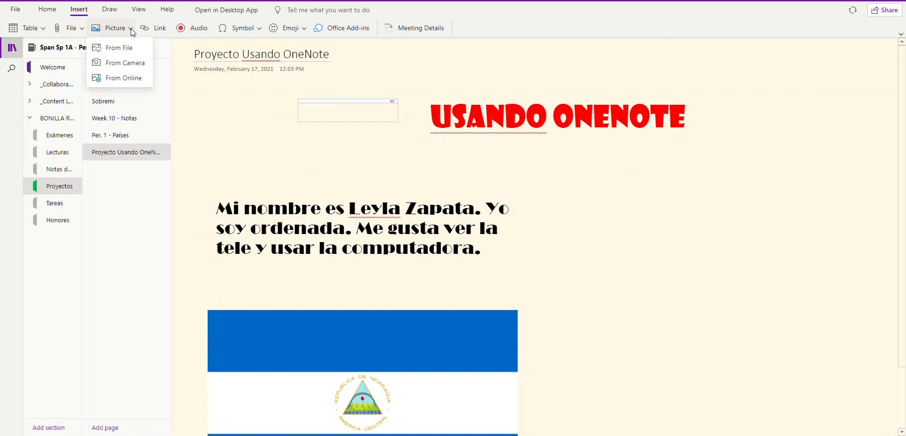
click(125, 78)
click(285, 98)
text(banner)
key(Return)
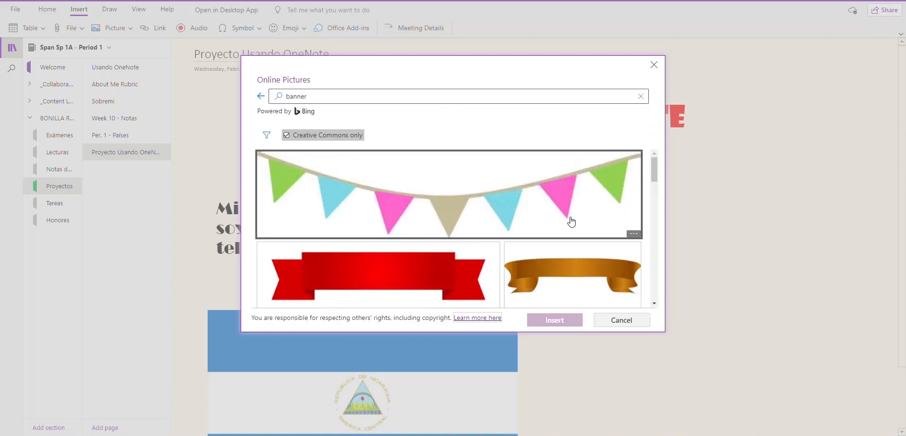
Step: Insert the blue flower banner image from the search results
scroll(585, 227, down, 3)
scroll(592, 231, down, 10)
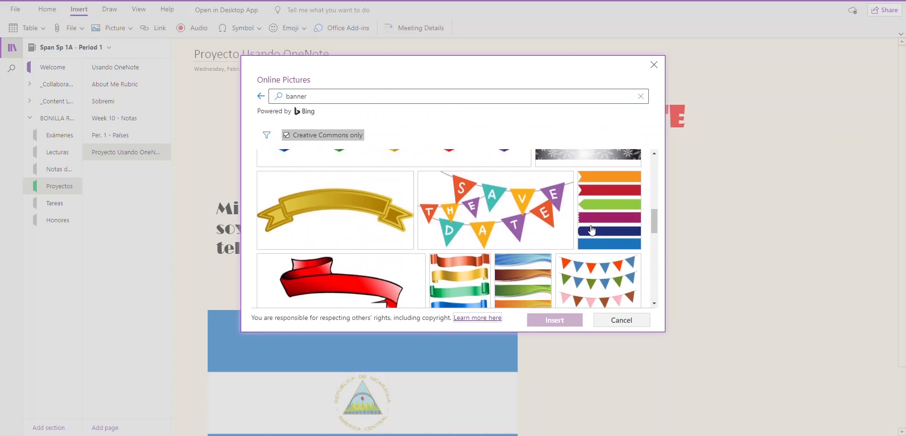
scroll(592, 230, down, 10)
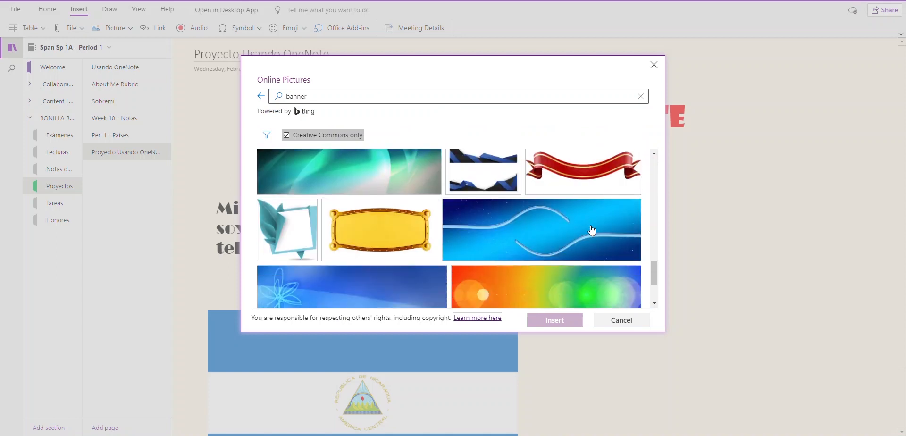
scroll(590, 225, down, 4)
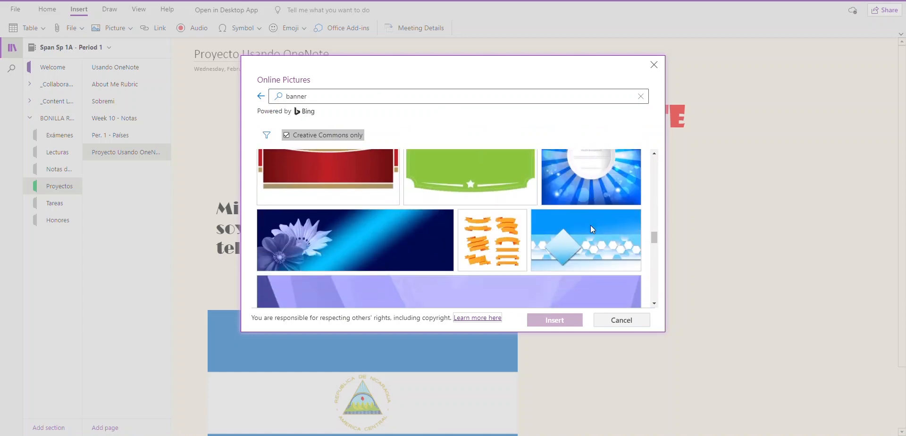
click(361, 204)
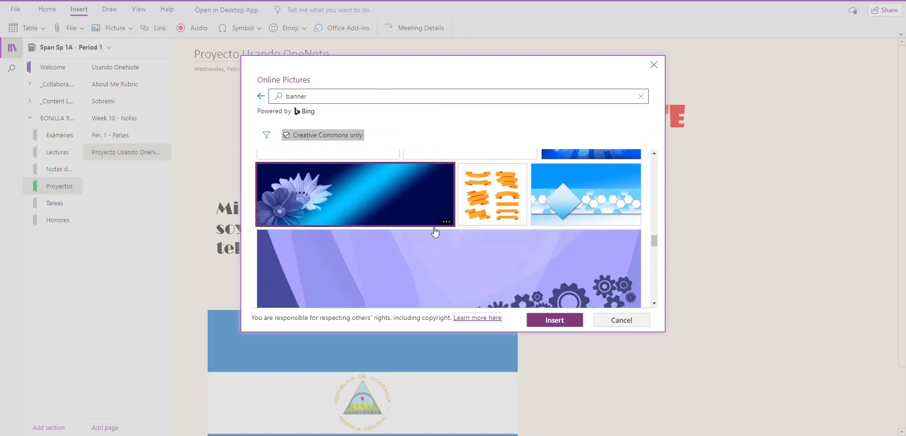
click(551, 323)
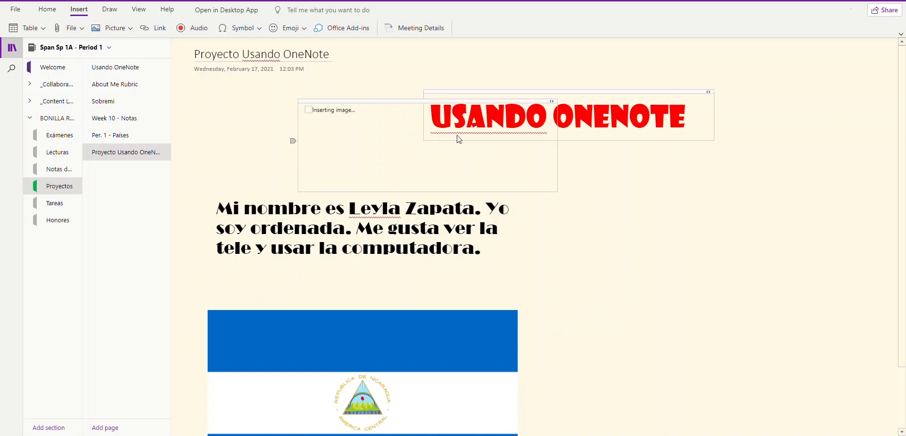
Step: Move the heading aside, then enlarge the flower banner and place it at the page top
drag(627, 93, 803, 220)
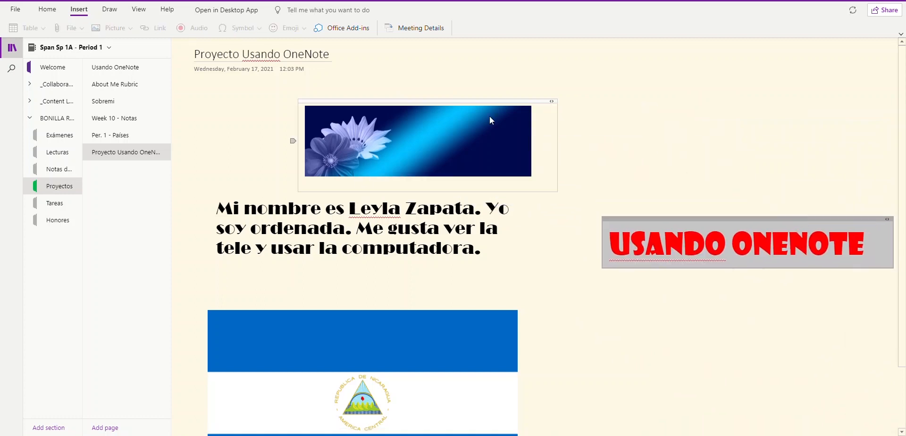
drag(481, 100, 582, 59)
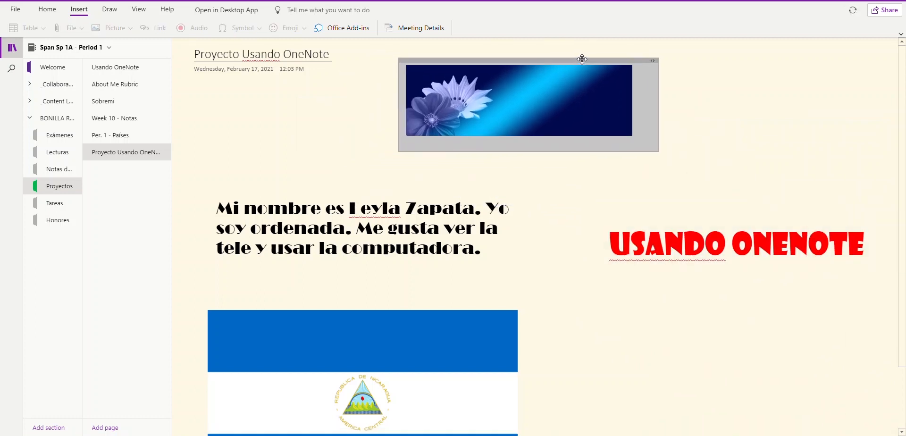
click(618, 114)
drag(633, 137, 788, 184)
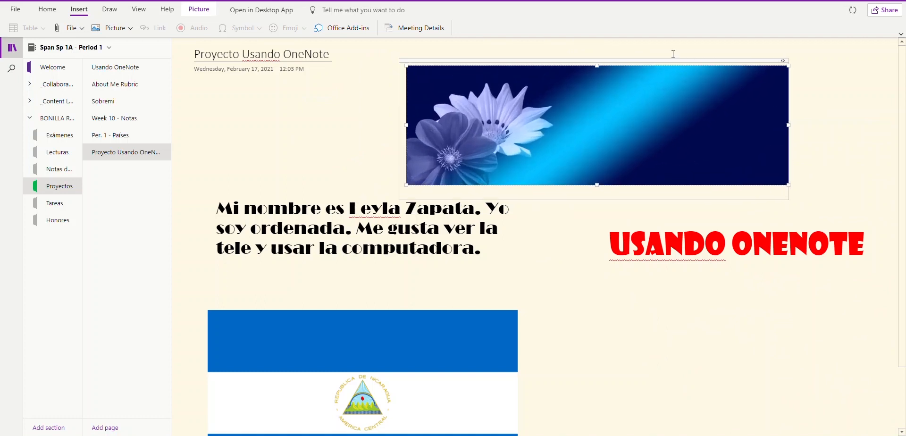
drag(673, 59, 670, 48)
Step: Shift the USANDO ONENOTE heading right and move the paragraph and flag down beneath the banner
drag(712, 215, 639, 226)
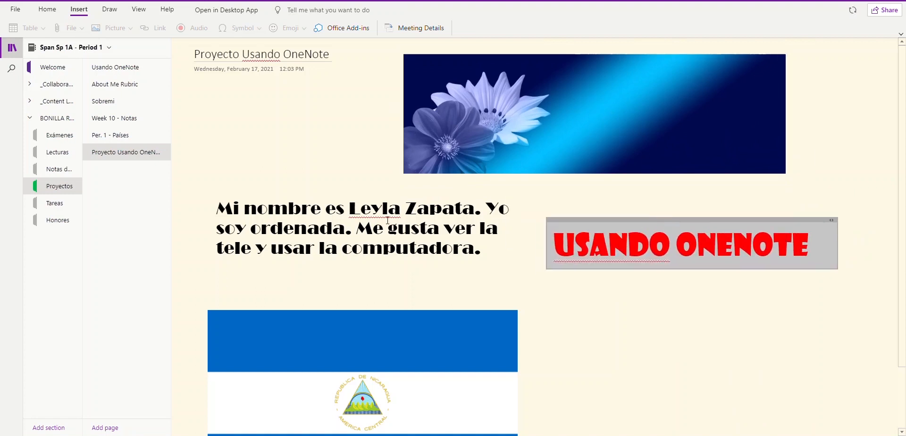
click(325, 208)
drag(337, 194, 335, 223)
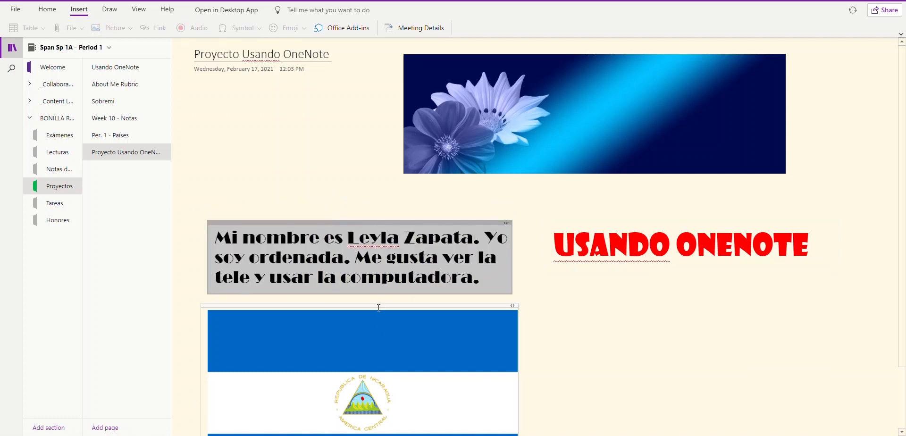
drag(378, 307, 377, 341)
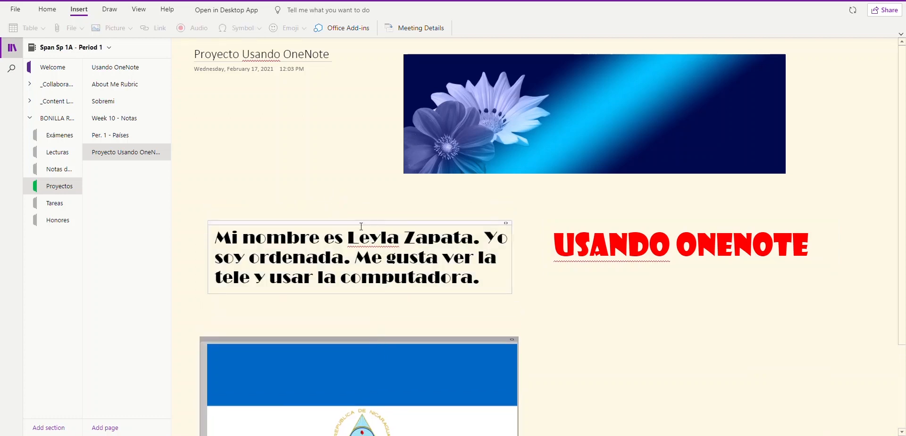
drag(361, 227, 359, 249)
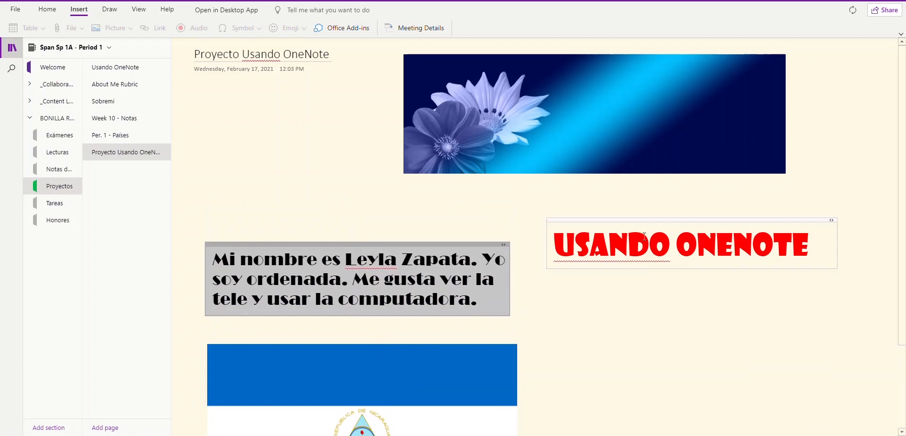
Step: Copy the USANDO ONENOTE title into a new note positioned over the flower banner
click(568, 114)
click(568, 115)
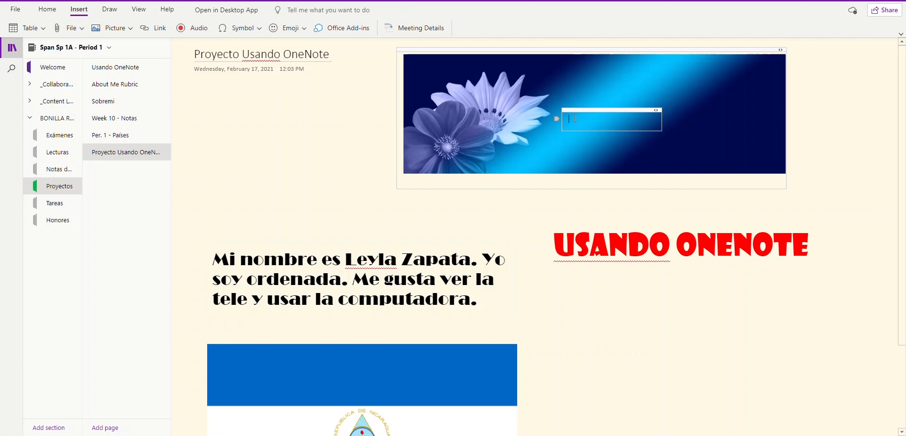
click(555, 242)
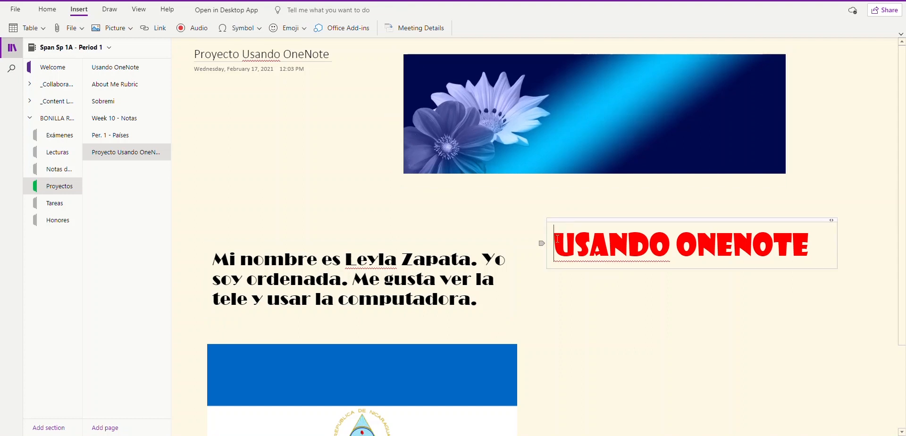
drag(554, 242, 823, 239)
key(ctrl+c)
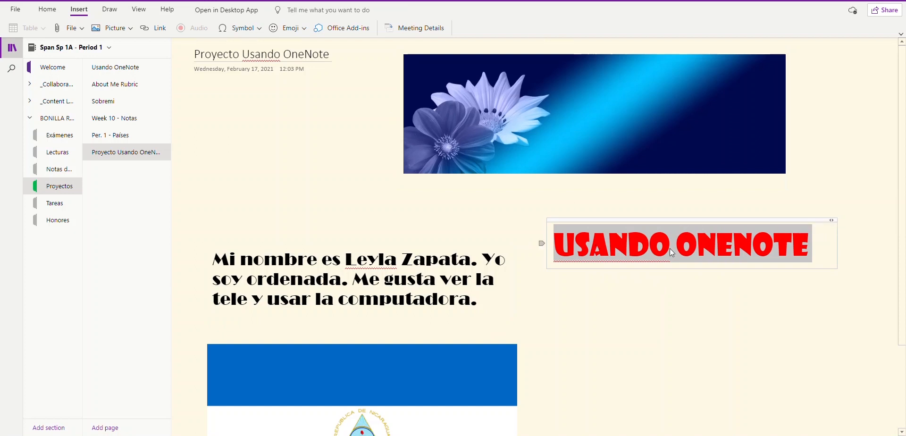
click(576, 114)
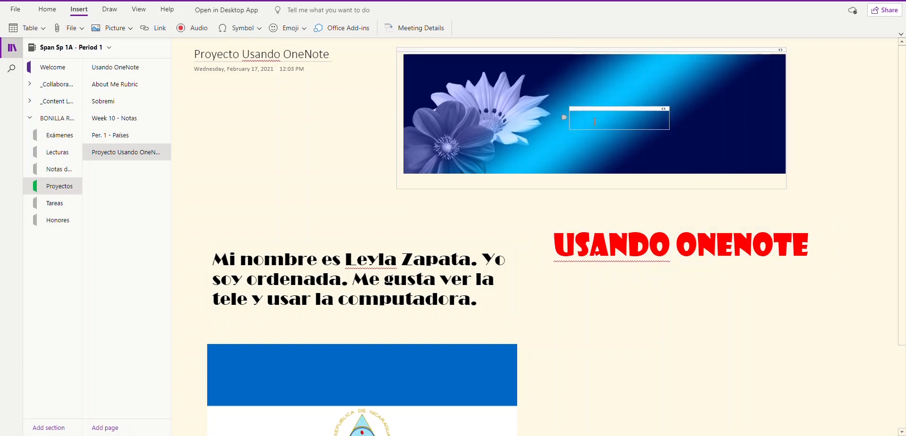
key(ctrl+v)
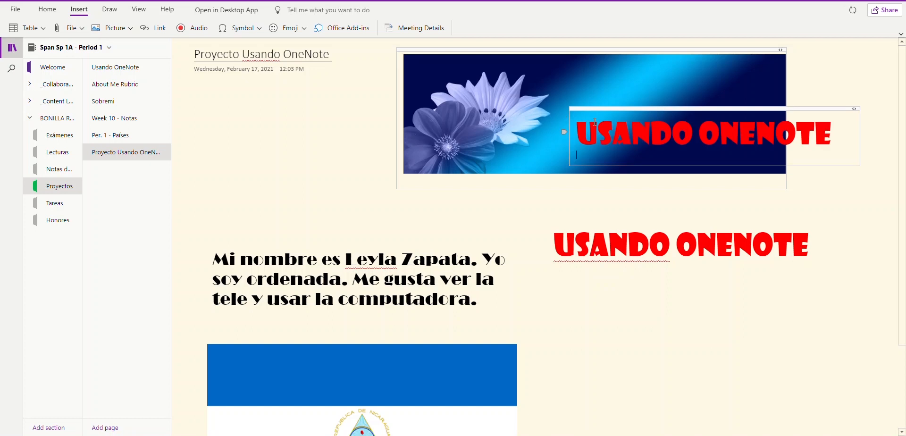
drag(667, 108, 604, 73)
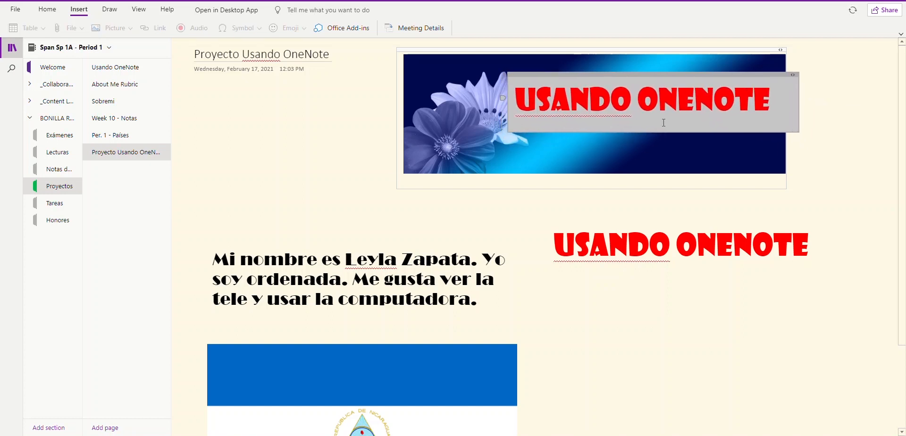
Step: Delete the original lower title and select the USANDO ONENOTE text on the banner
click(744, 219)
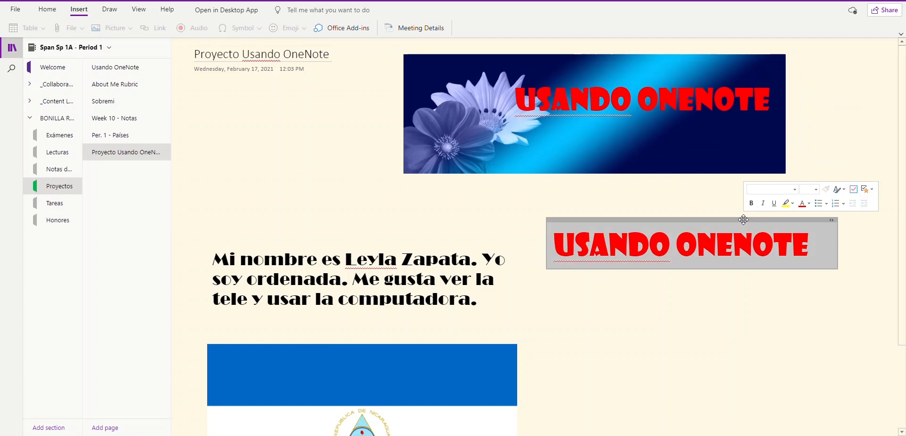
key(Delete)
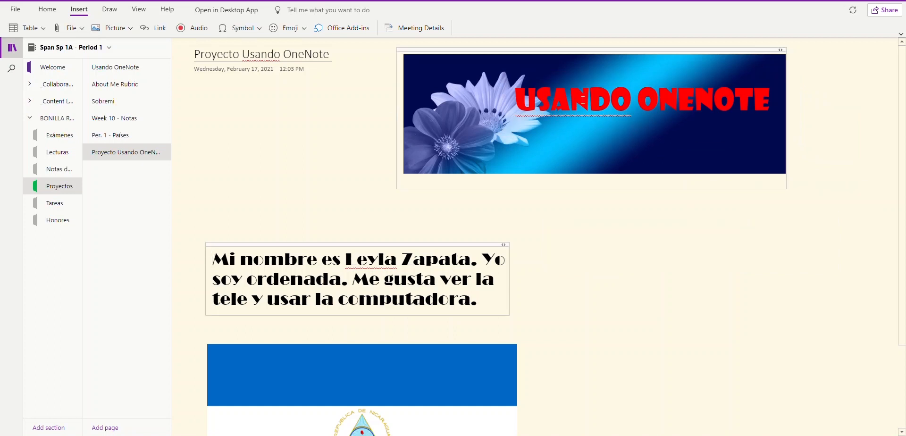
click(598, 104)
drag(660, 75, 663, 76)
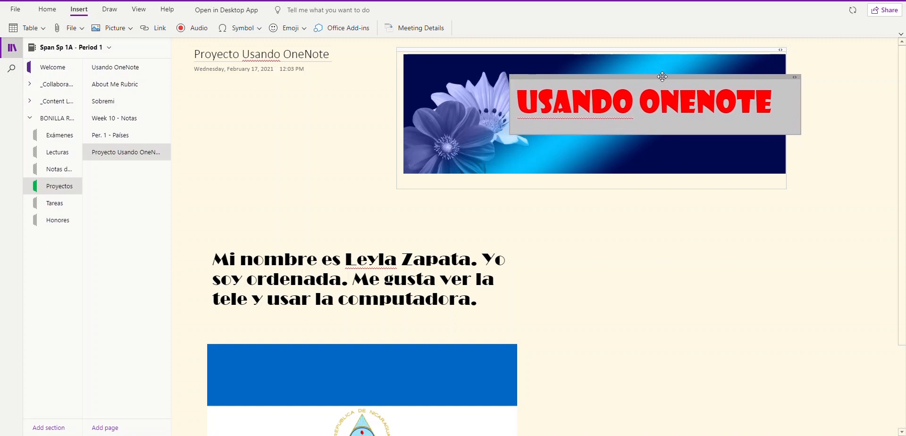
click(659, 229)
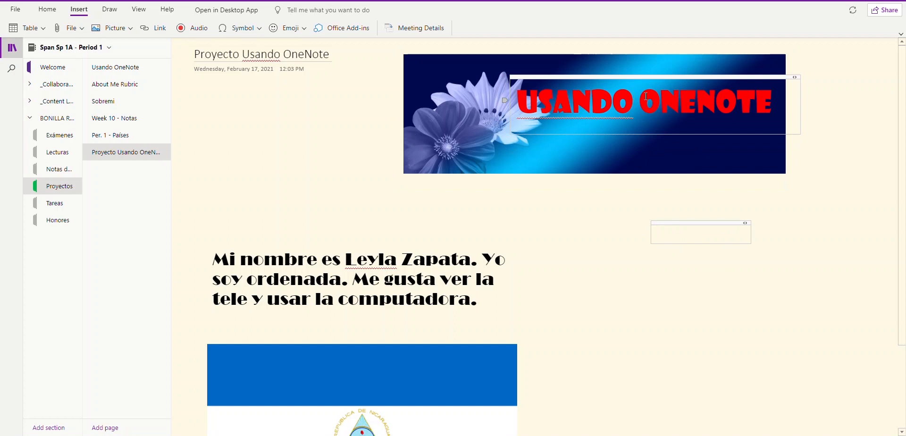
drag(519, 97, 771, 102)
Step: Change the banner's USANDO ONENOTE text colour to Yellow
click(47, 9)
click(240, 28)
click(272, 189)
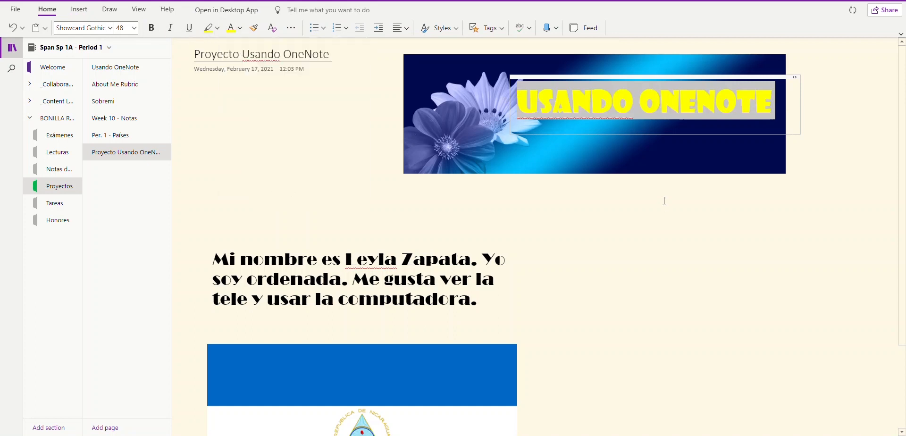
click(664, 229)
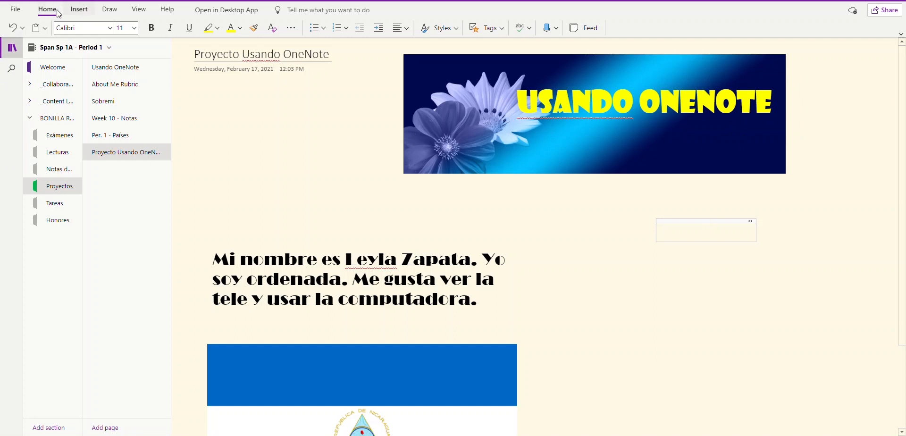
Step: Highlight the student's name in the first Spanish sentence with light green highlighter ink
click(110, 10)
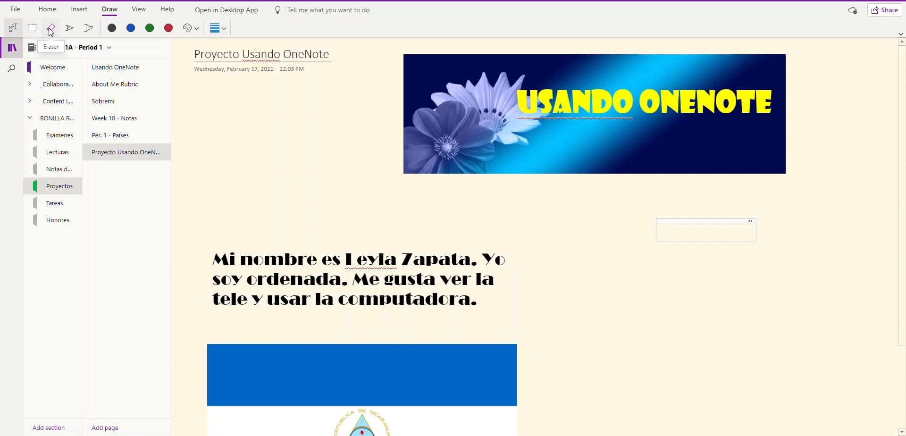
click(86, 28)
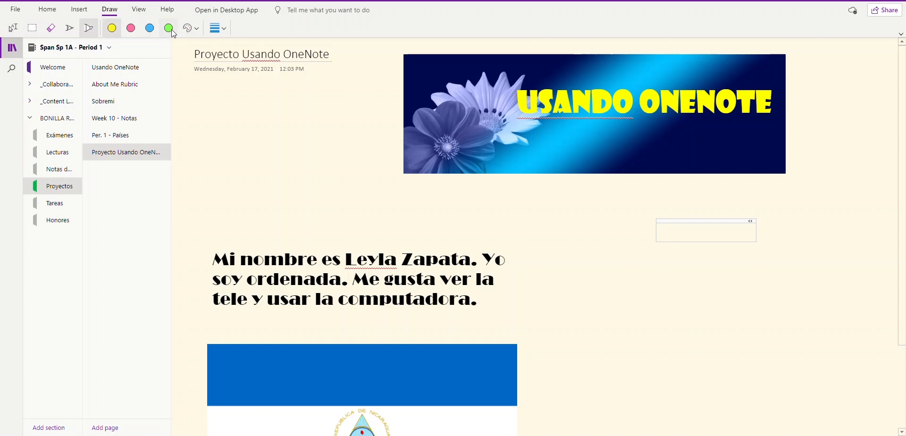
click(196, 29)
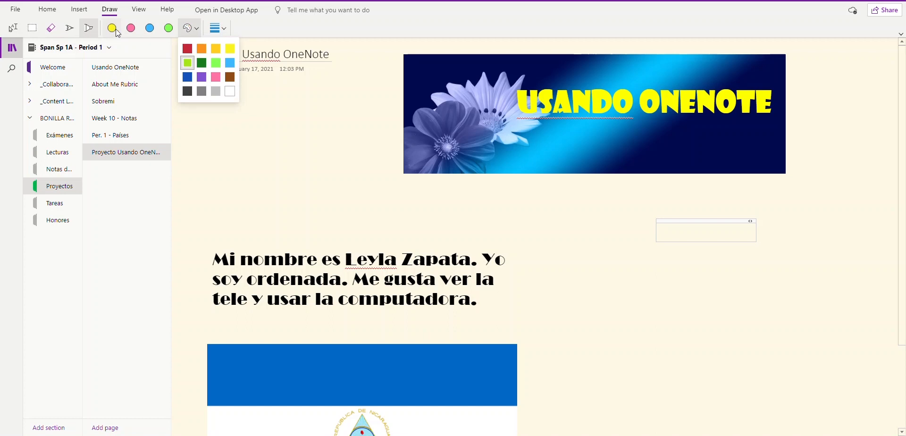
click(169, 30)
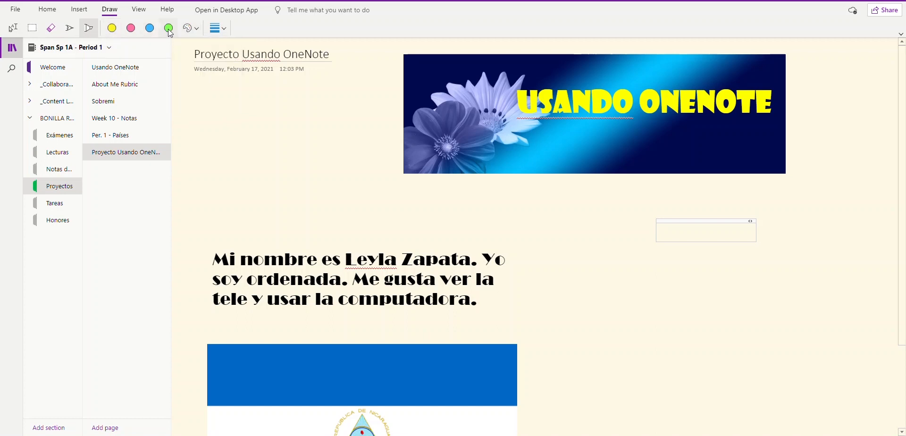
click(170, 29)
drag(347, 264, 477, 266)
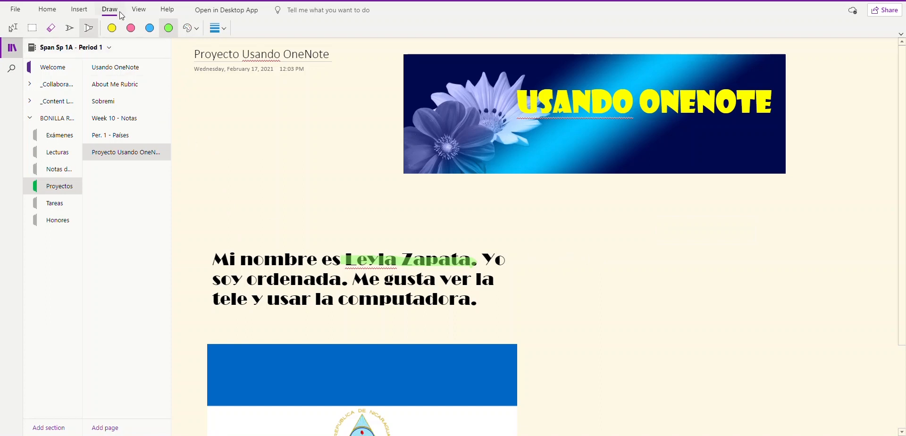
click(13, 29)
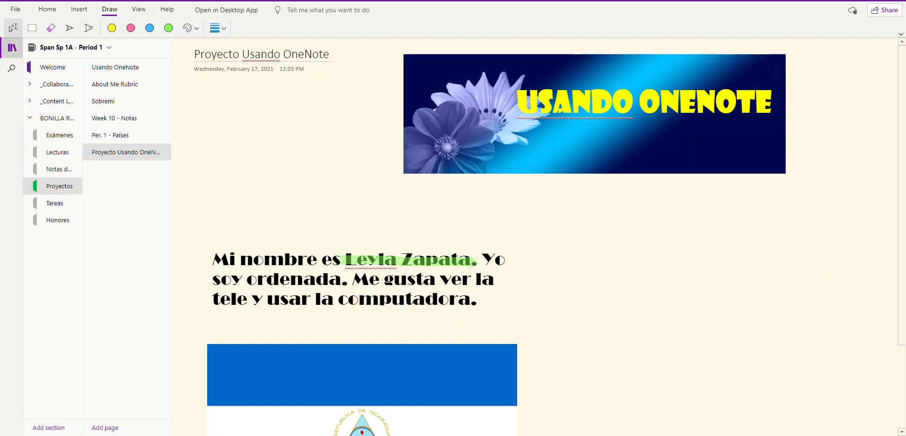
scroll(726, 213, down, 2)
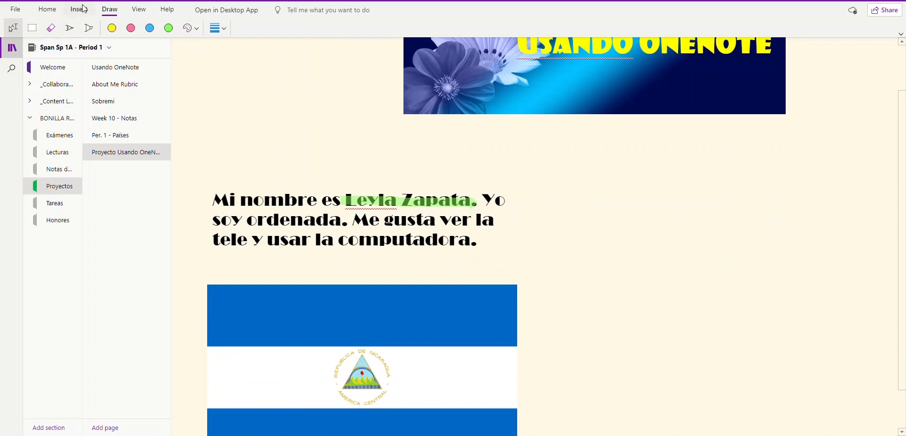
Step: Draw a red pen smiley, two eyes and a smile, right of the Spanish paragraph
click(70, 29)
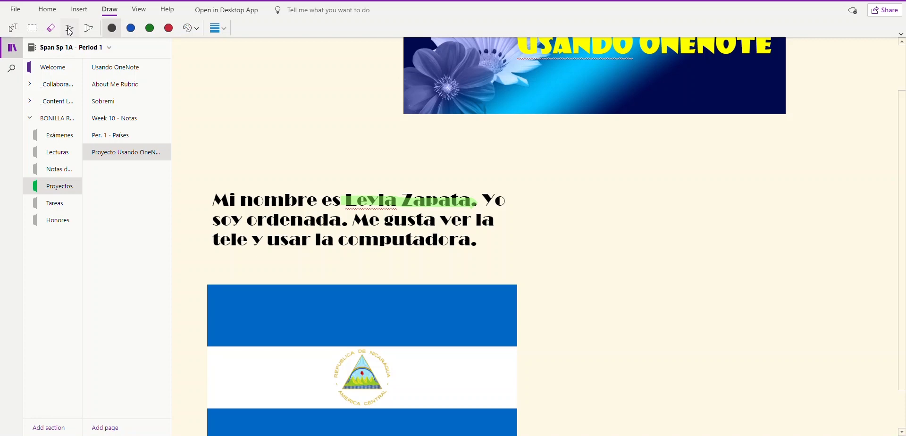
click(169, 31)
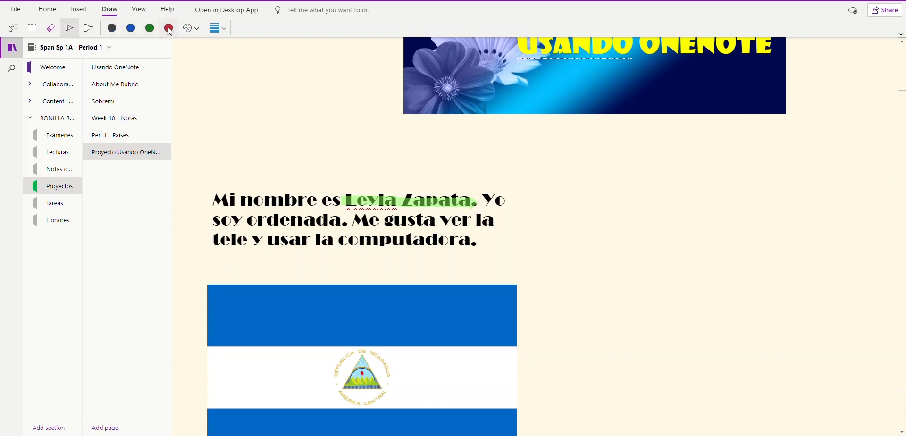
click(197, 30)
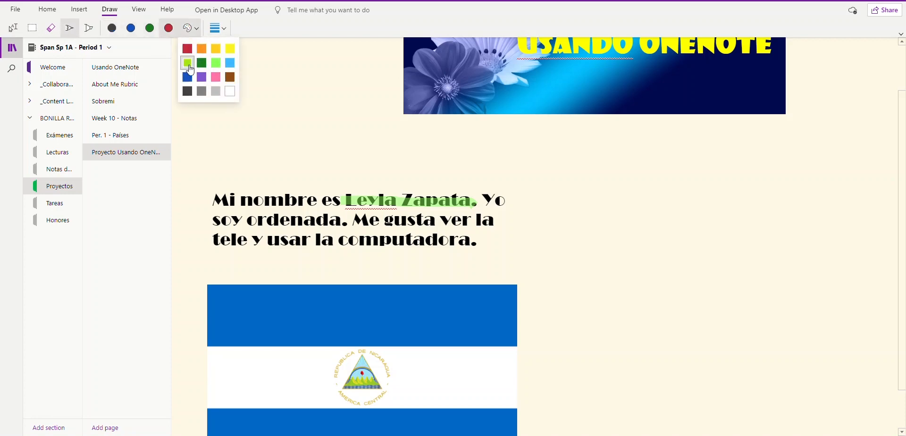
click(169, 30)
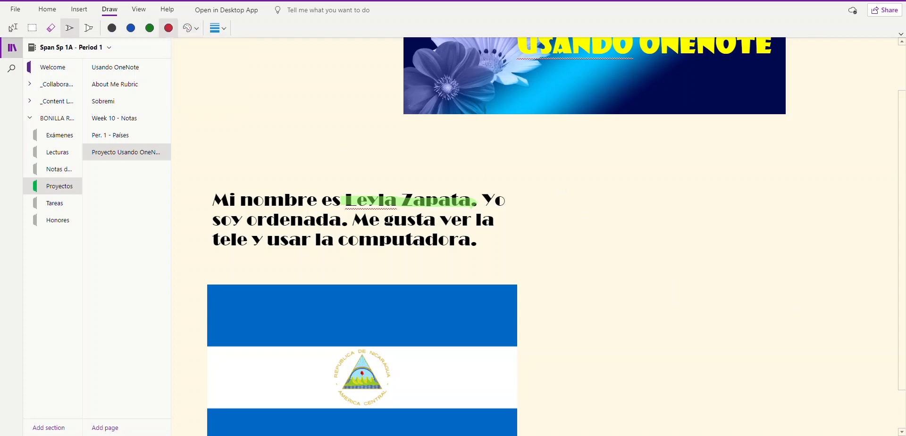
drag(567, 206, 665, 196)
drag(599, 177, 603, 200)
drag(630, 179, 630, 201)
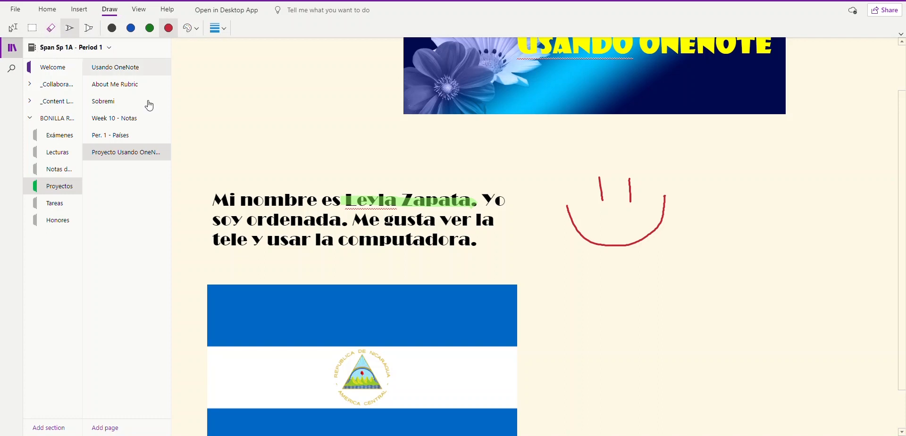
click(53, 33)
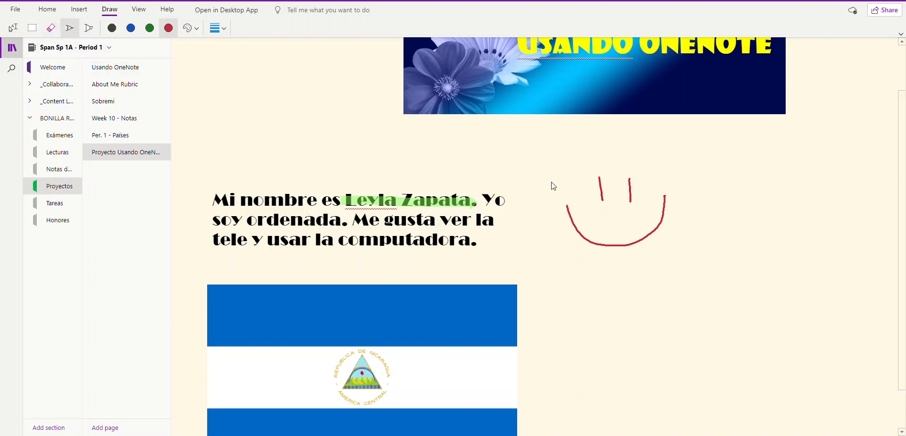
click(13, 28)
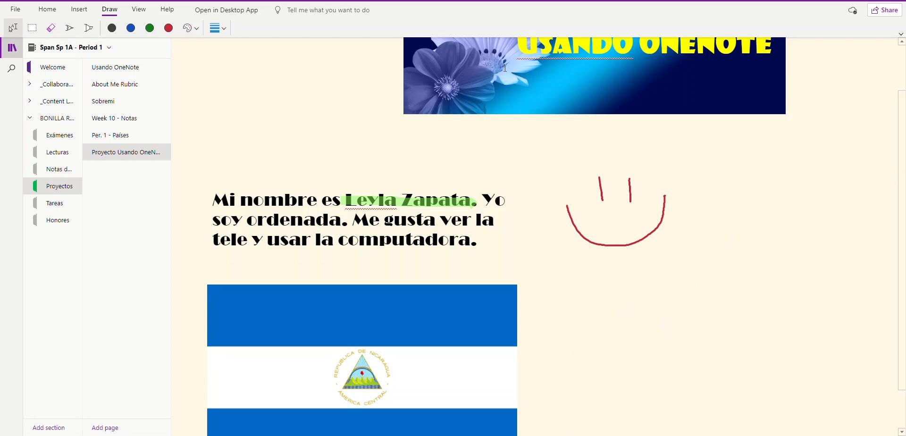
Step: Frame the Spanish paragraph with pink highlighter lines, then start an empty note beside the flag
click(89, 30)
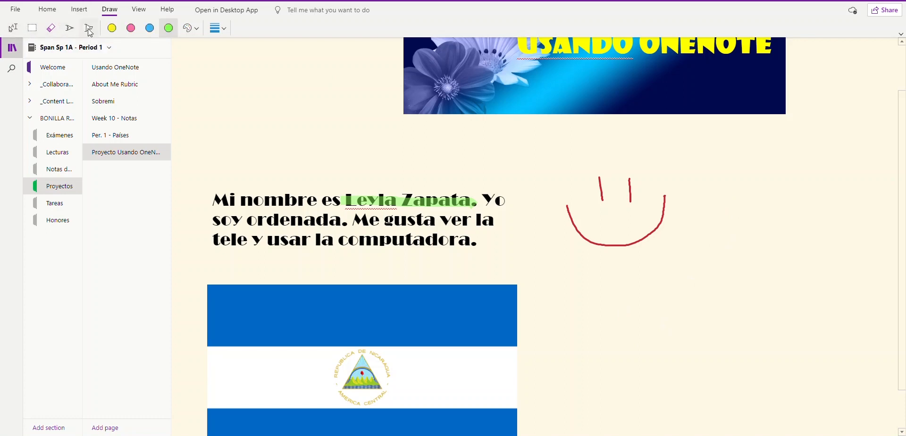
click(132, 29)
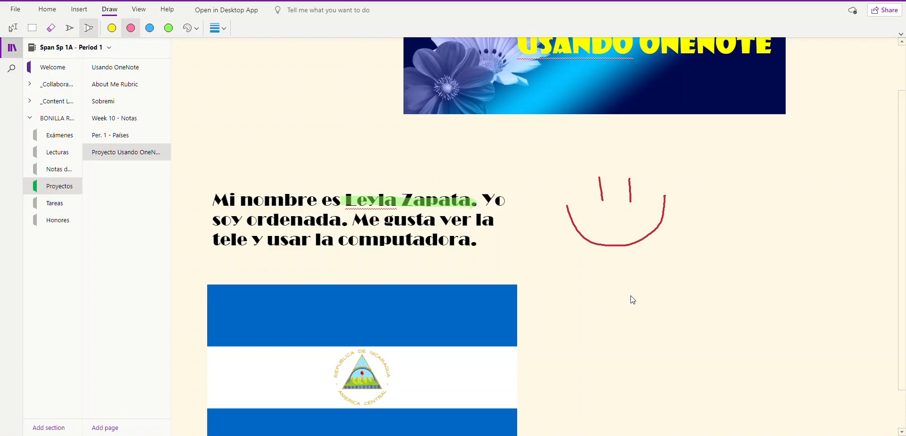
drag(198, 177, 205, 268)
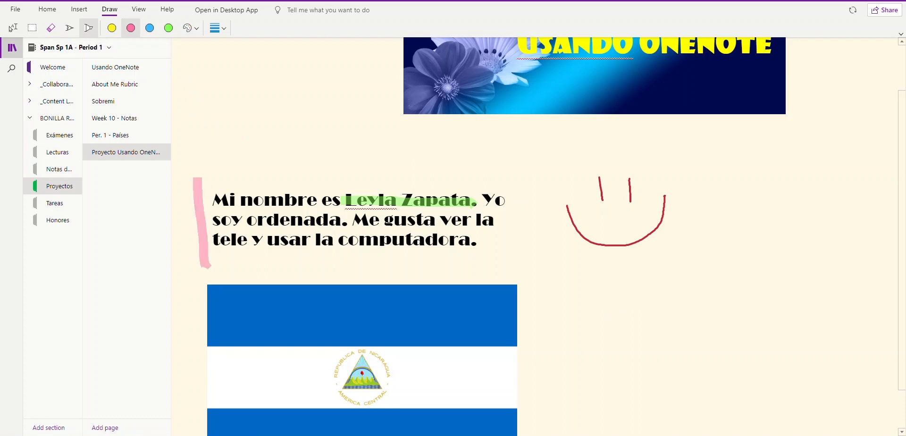
mouse_move(200, 180)
mouse_down()
mouse_move(479, 177)
mouse_move(536, 228)
mouse_move(532, 266)
mouse_up()
drag(206, 267, 538, 263)
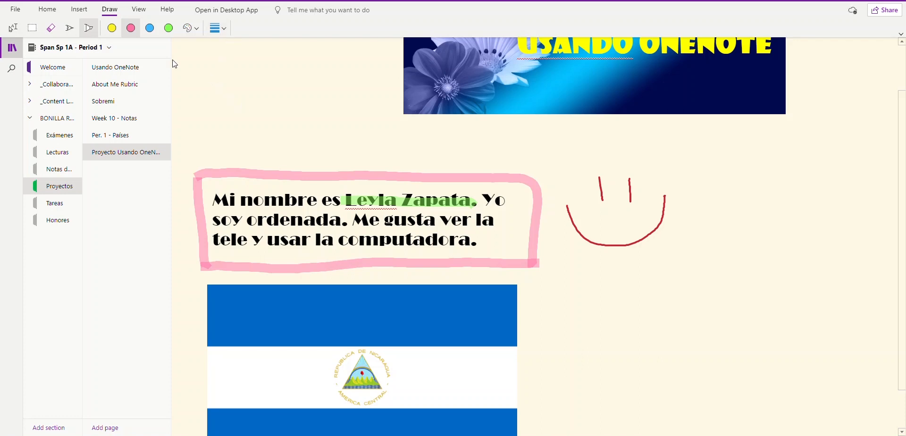
click(11, 28)
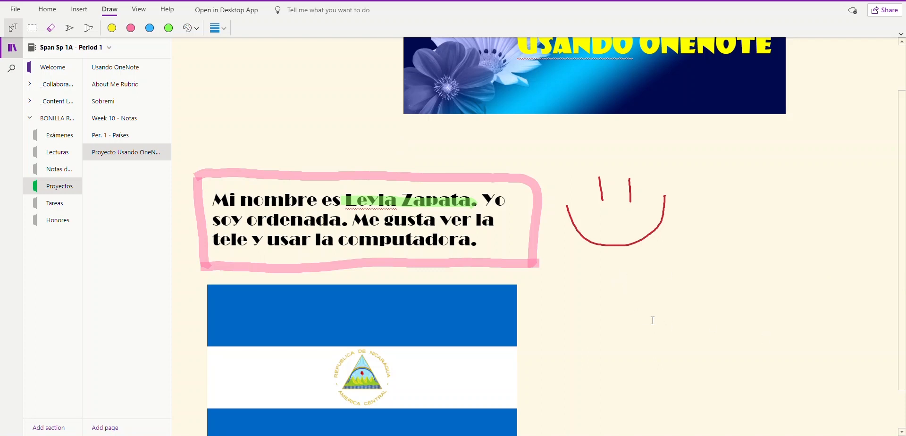
click(636, 320)
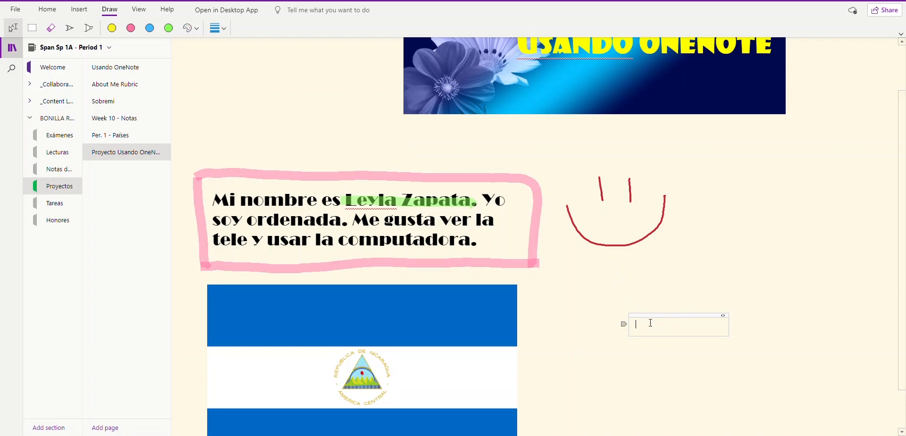
Step: Record a short spoken Audio Recording into the note beside the Nicaragua flag, allowing microphone access
click(79, 11)
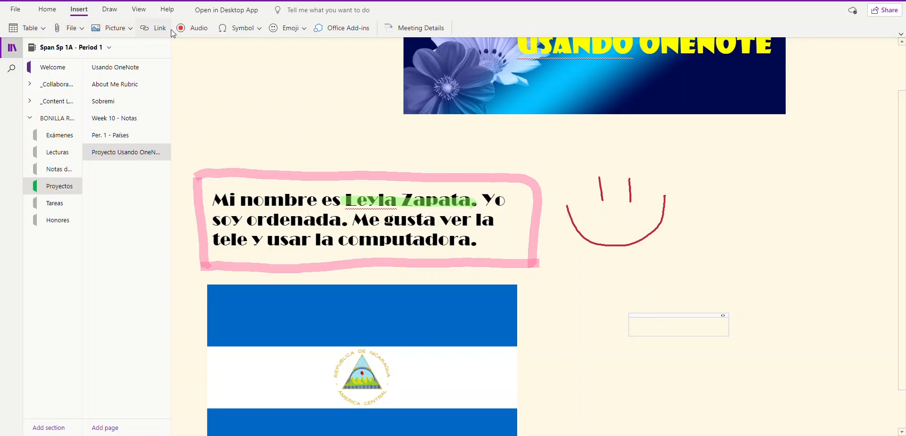
click(200, 30)
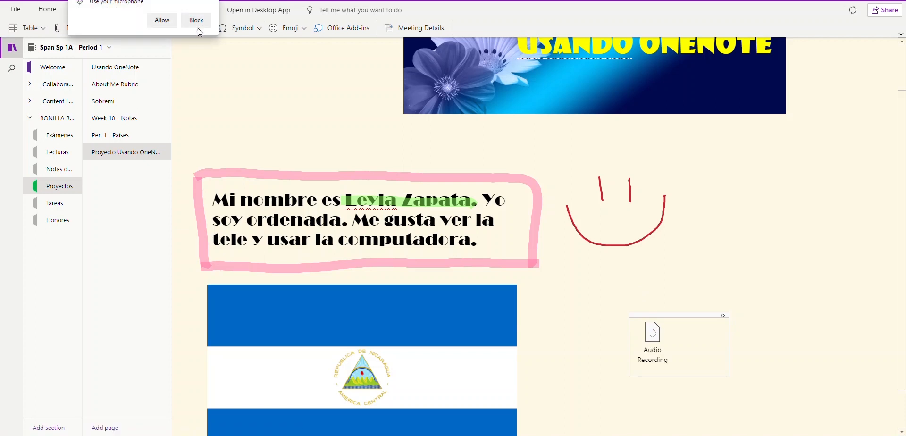
click(160, 18)
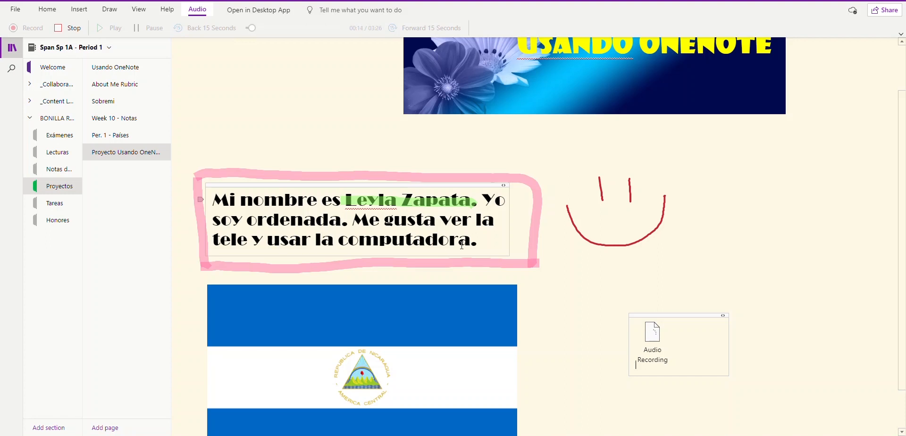
click(71, 30)
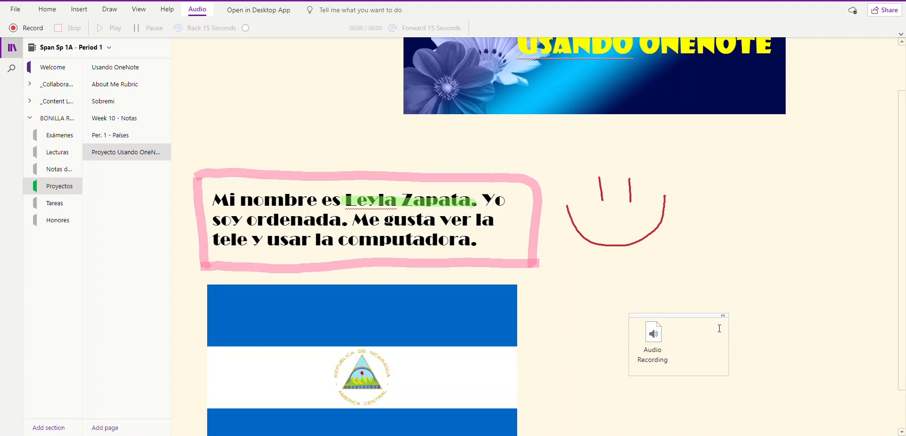
Step: Create an empty note box positioned directly under the Nicaragua flag
scroll(720, 329, down, 1)
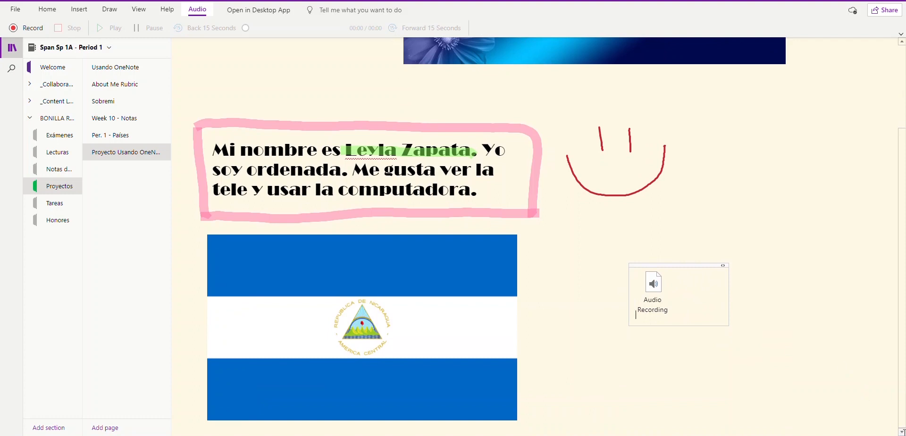
click(612, 401)
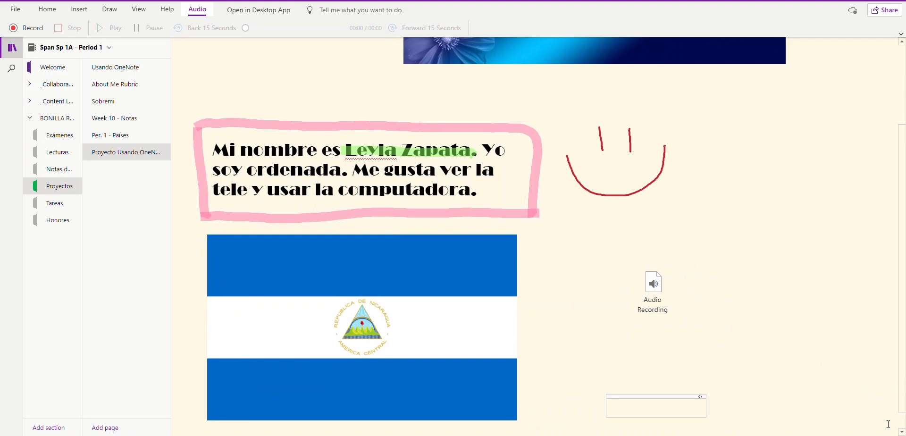
click(901, 431)
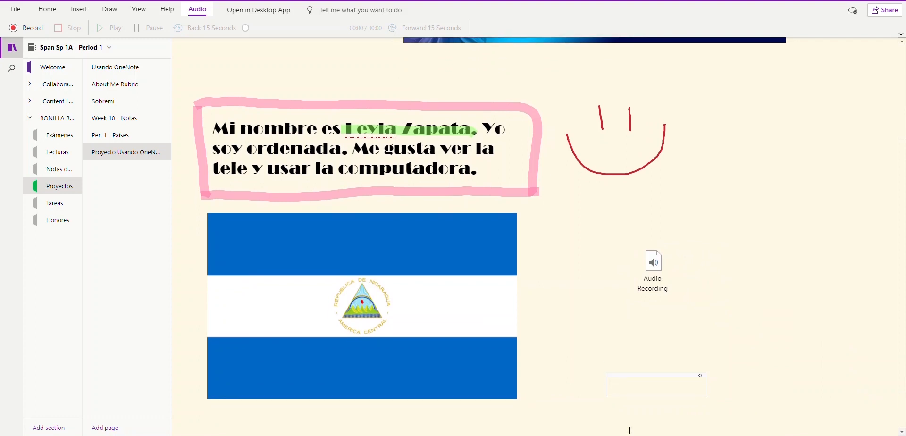
click(333, 429)
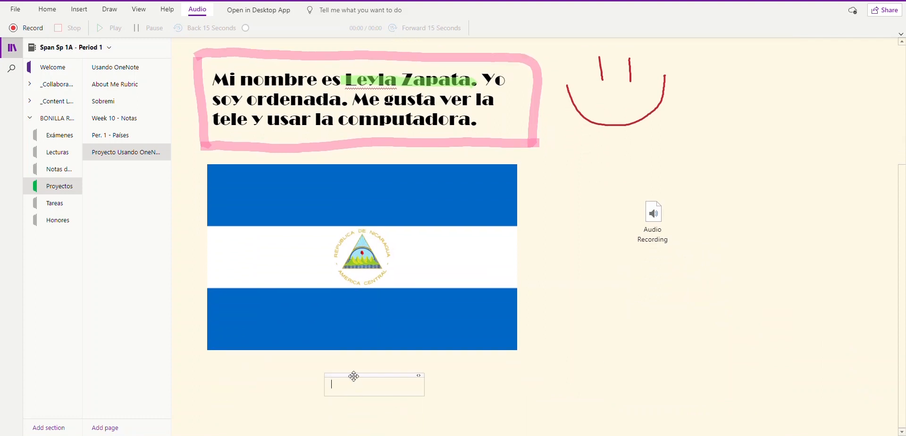
drag(352, 377, 283, 381)
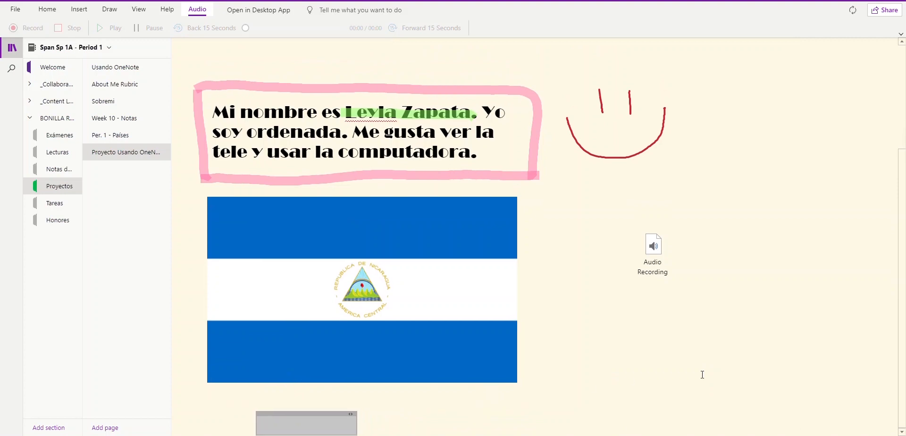
click(296, 423)
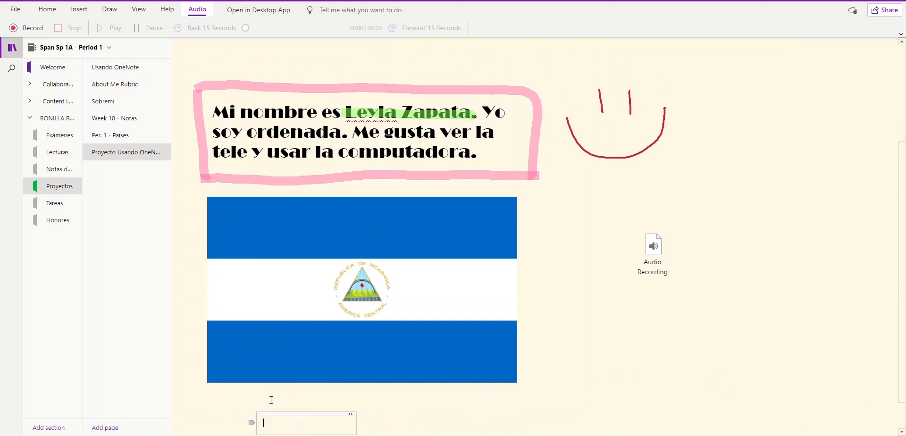
Step: Insert the blue speaker picture found by an online 'sound icon' search
click(80, 10)
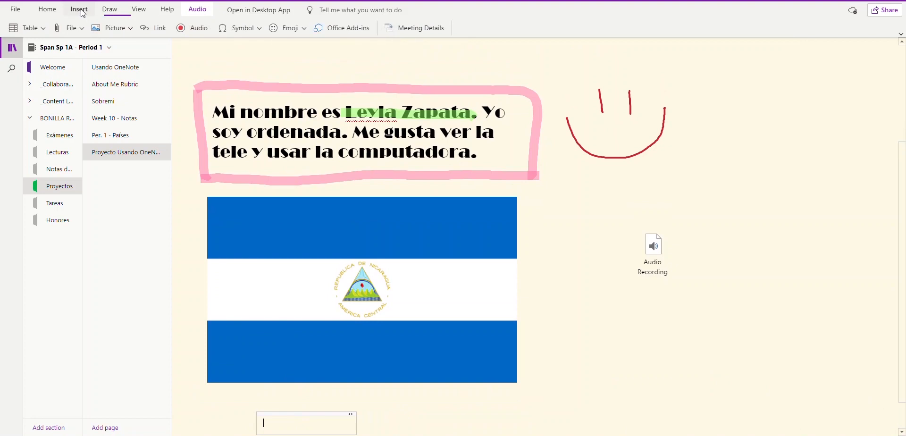
click(130, 30)
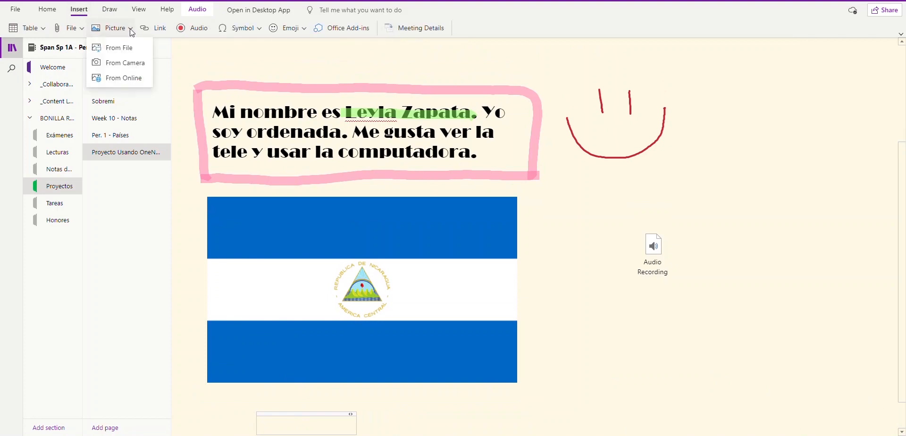
click(127, 83)
click(311, 101)
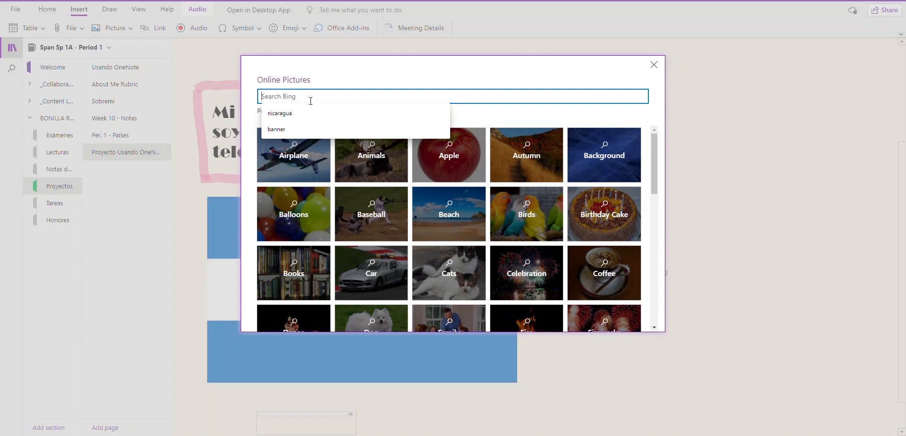
text(sound icon)
key(Return)
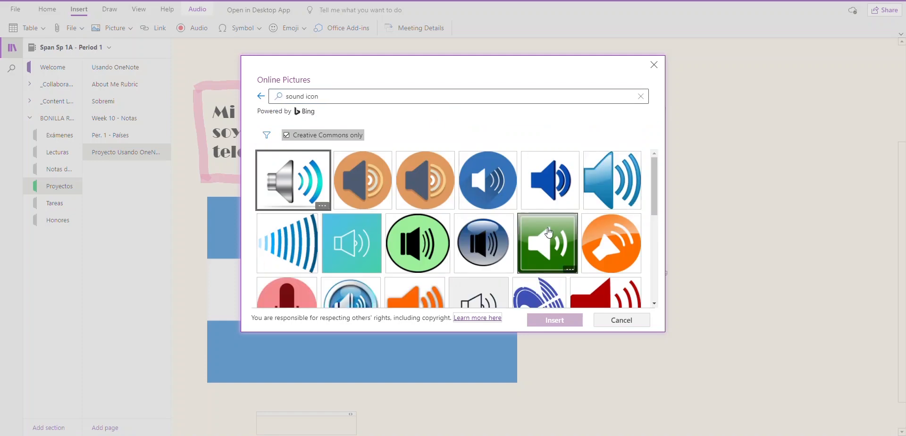
scroll(549, 231, down, 3)
scroll(549, 239, up, 1)
scroll(549, 239, up, 3)
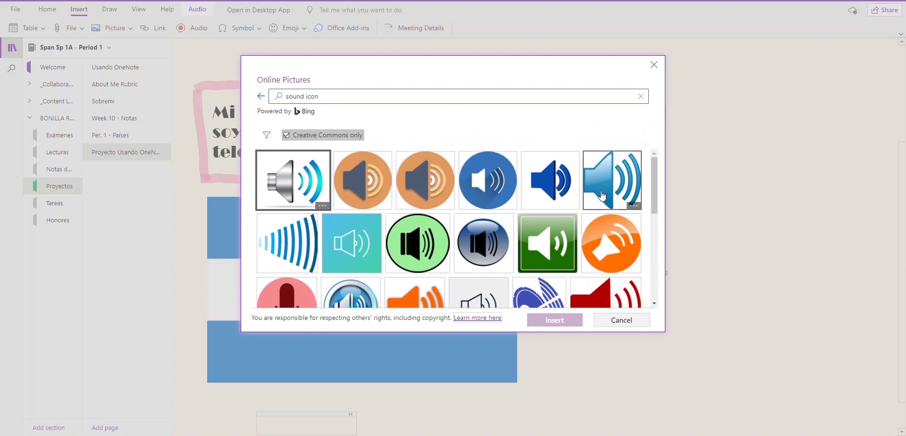
click(603, 196)
click(551, 322)
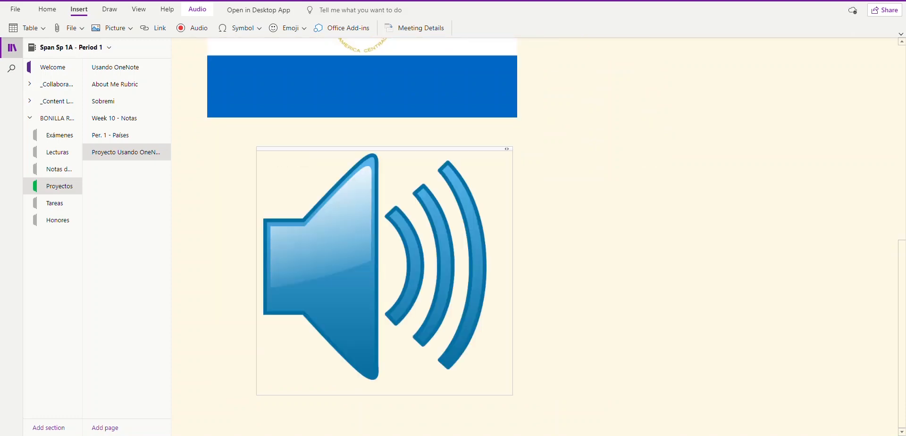
Step: Shrink the speaker picture down to a small icon by dragging its corner handle
click(425, 268)
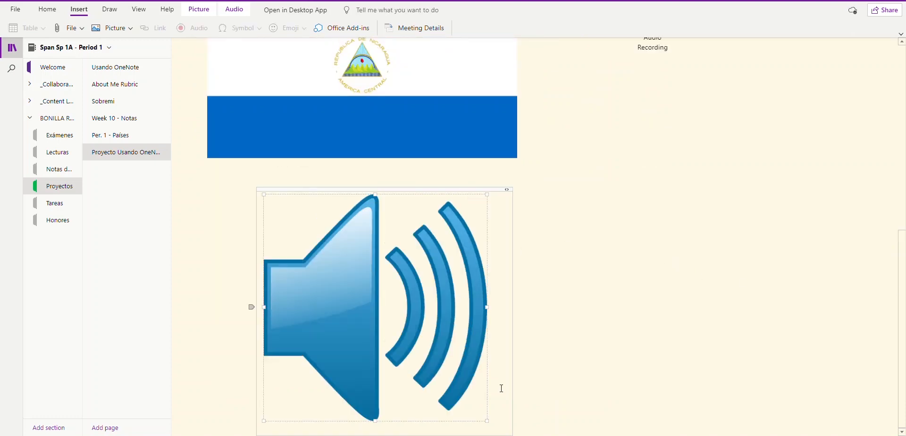
drag(487, 420, 354, 279)
scroll(479, 267, up, 3)
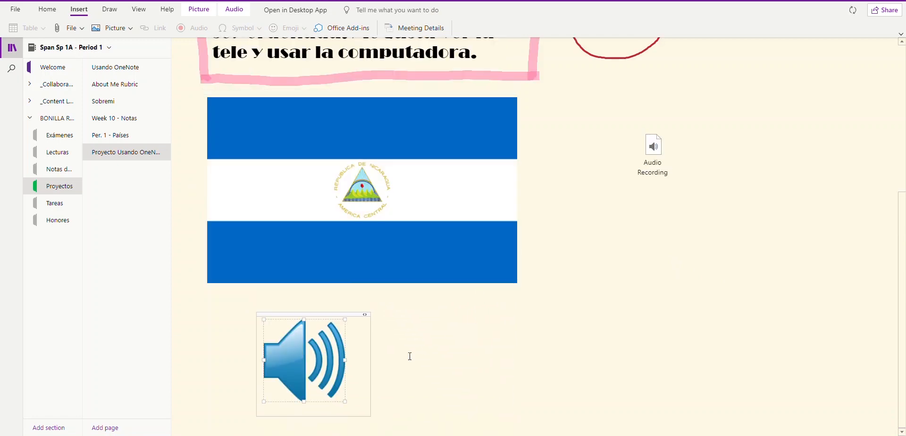
Step: Move the Audio Recording container right beside the speaker icon, below the flag
drag(654, 130, 408, 335)
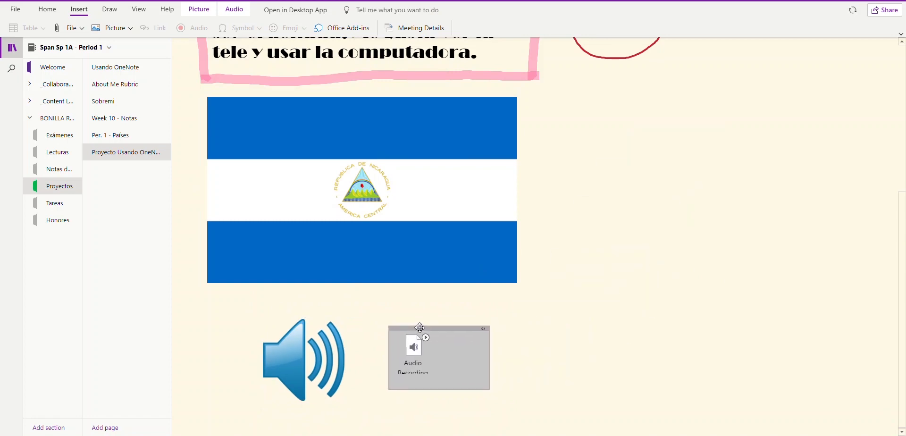
click(527, 336)
scroll(304, 347, up, 1)
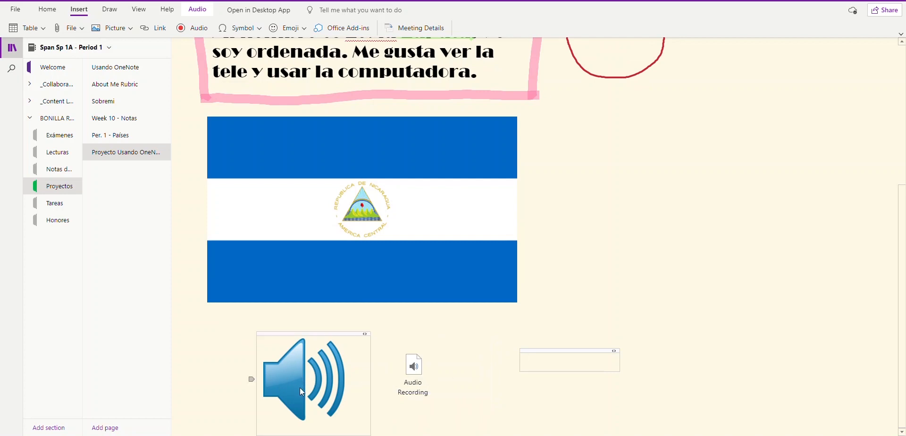
click(410, 373)
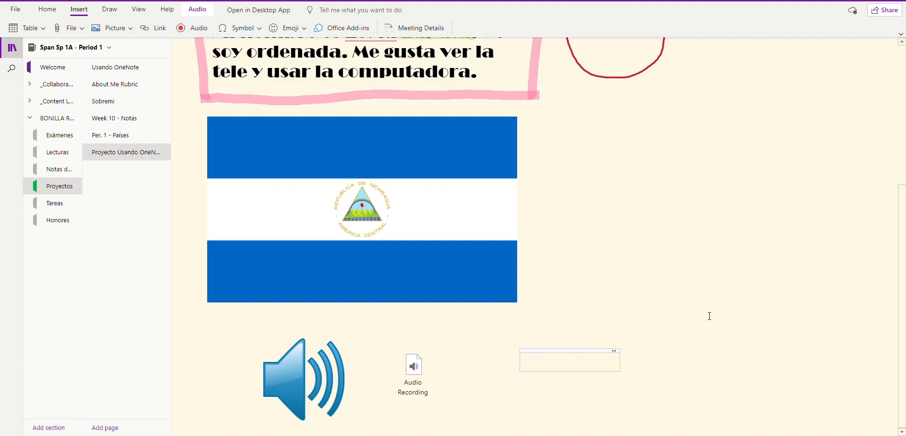
scroll(830, 145, up, 5)
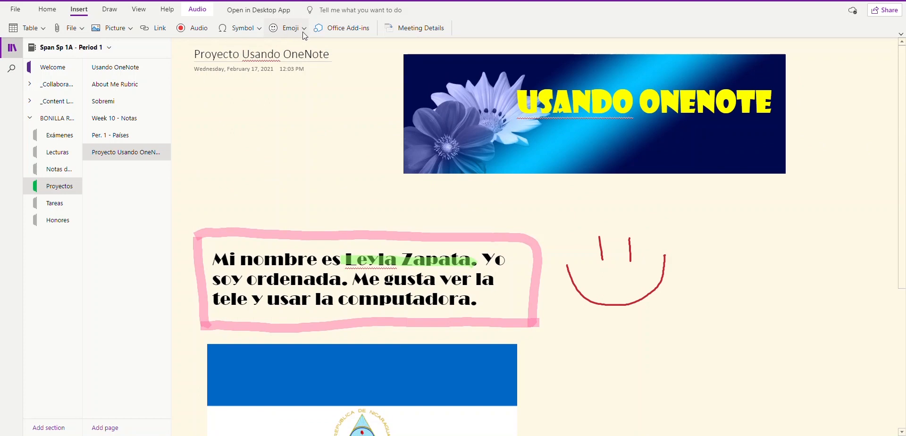
scroll(769, 283, down, 5)
scroll(769, 285, up, 5)
scroll(836, 244, down, 5)
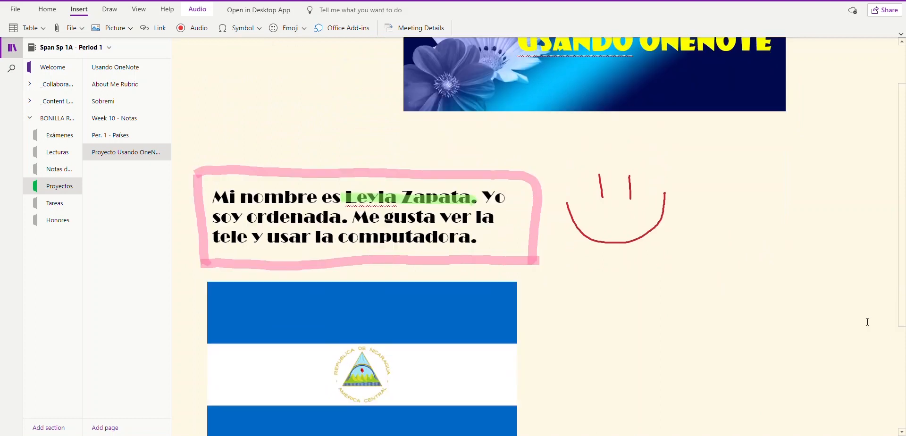
scroll(750, 231, up, 5)
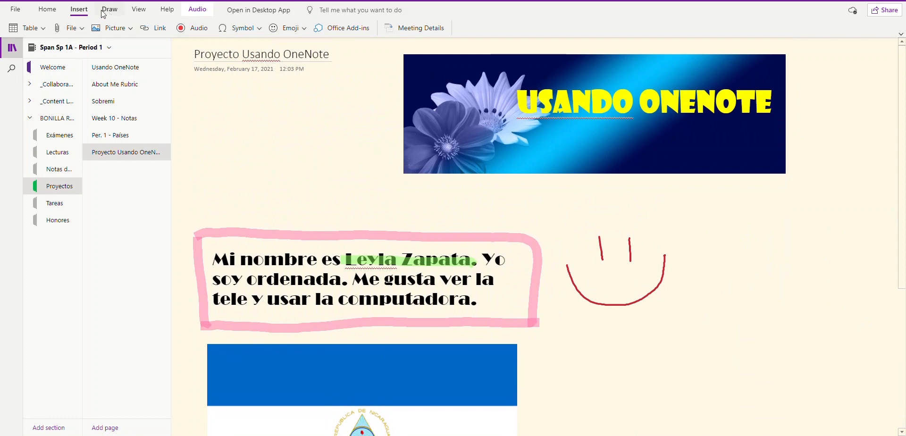
Step: Search Online Pictures on Bing for 'borders'
click(131, 30)
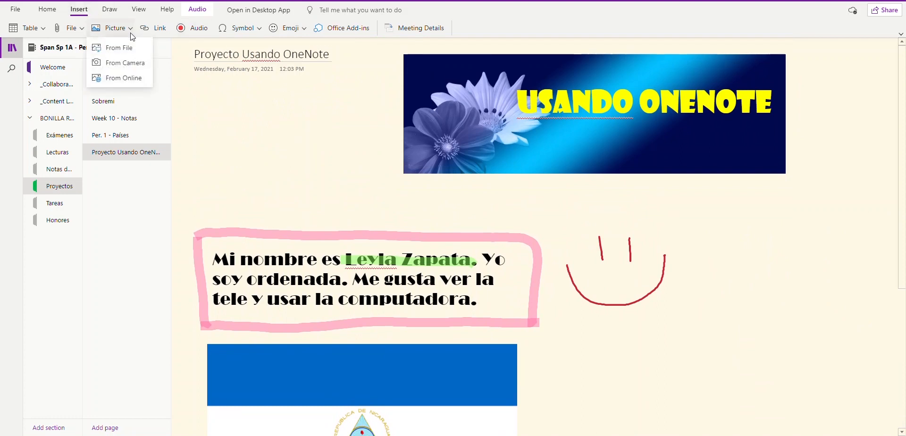
click(125, 78)
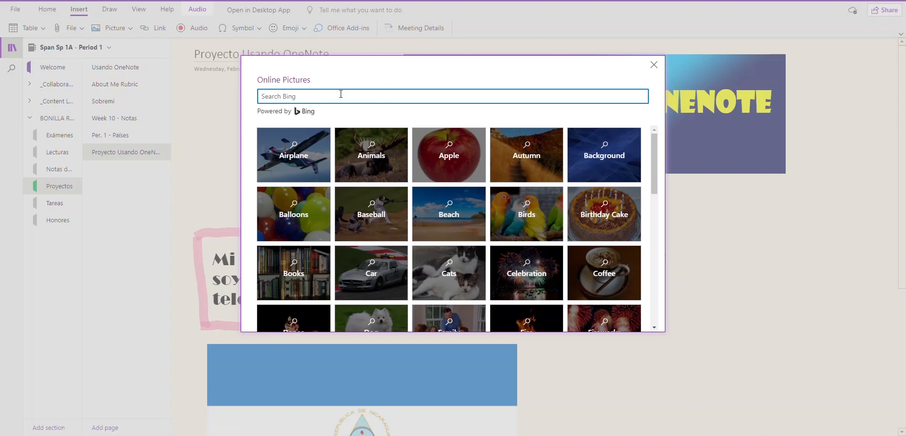
click(341, 93)
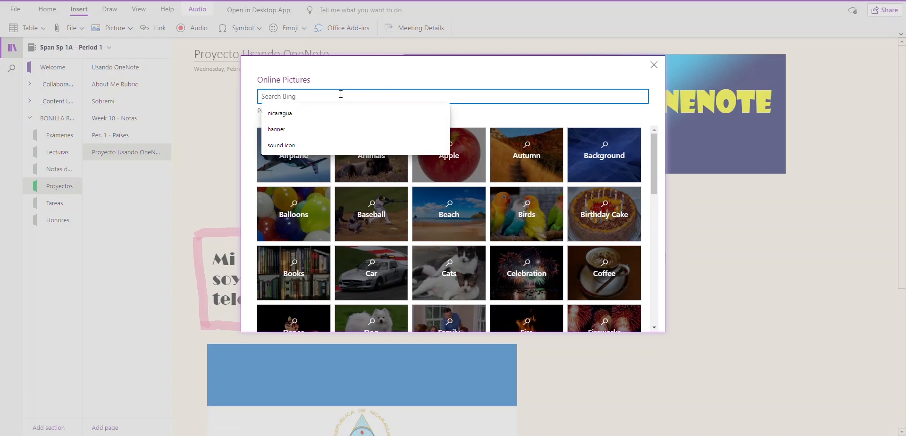
text(borders)
key(Return)
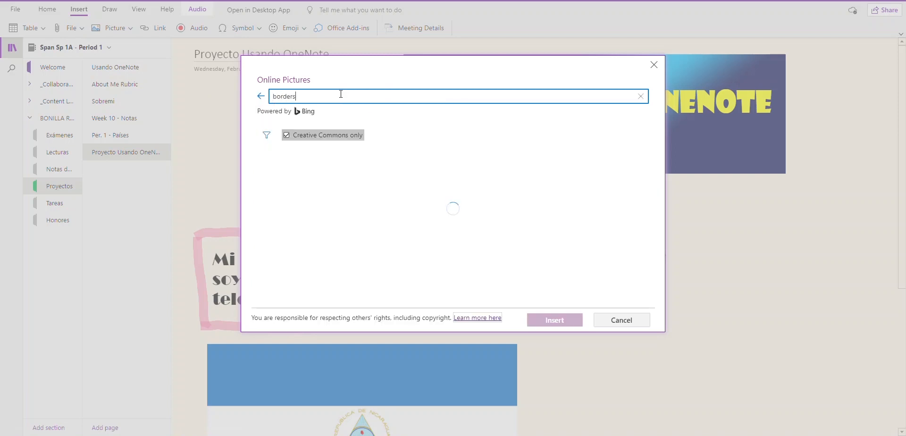
Step: Browse the border results, then cancel without inserting any image
scroll(566, 220, down, 3)
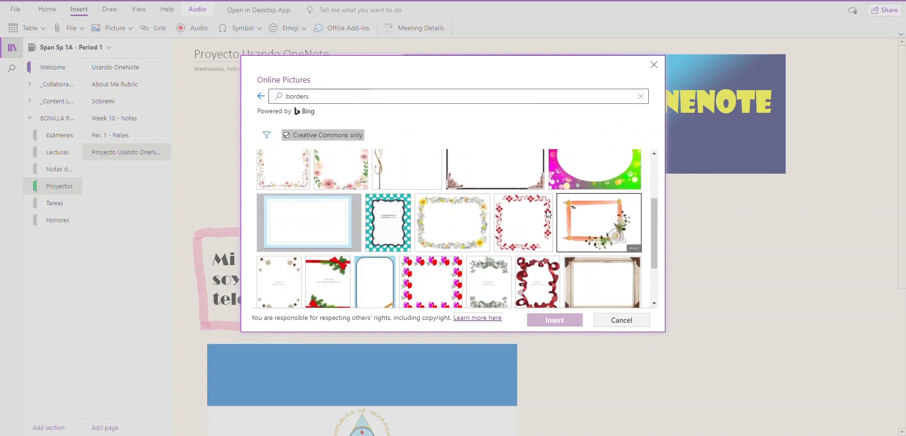
scroll(566, 220, down, 1)
scroll(476, 241, down, 1)
scroll(476, 241, down, 4)
scroll(408, 224, down, 5)
scroll(395, 232, down, 3)
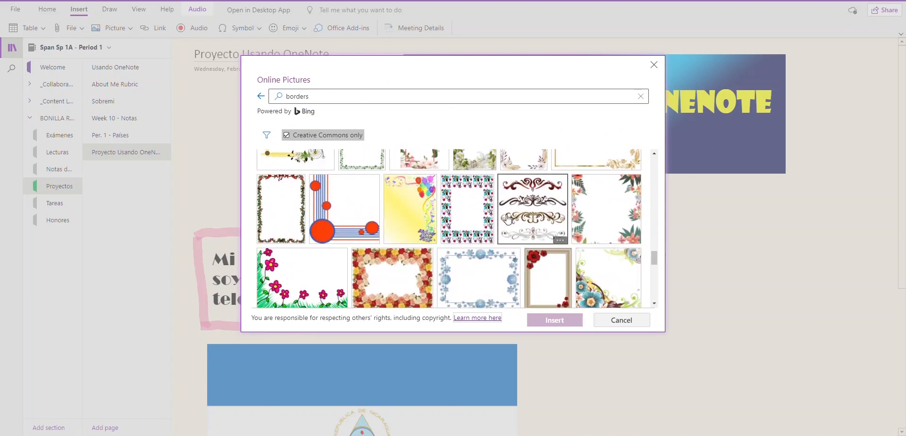
click(616, 325)
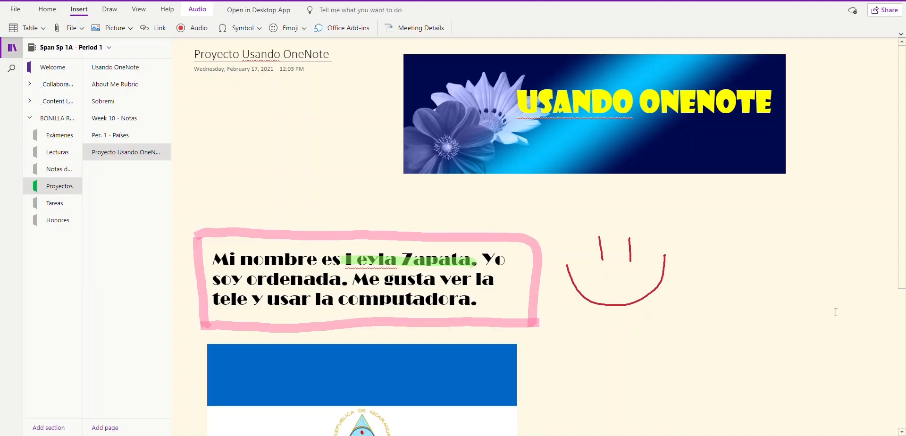
scroll(677, 315, down, 4)
scroll(712, 315, up, 4)
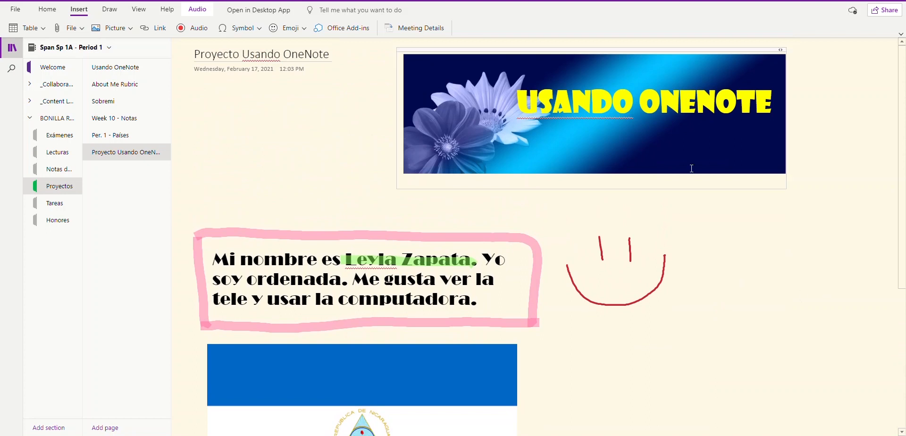
scroll(758, 309, down, 4)
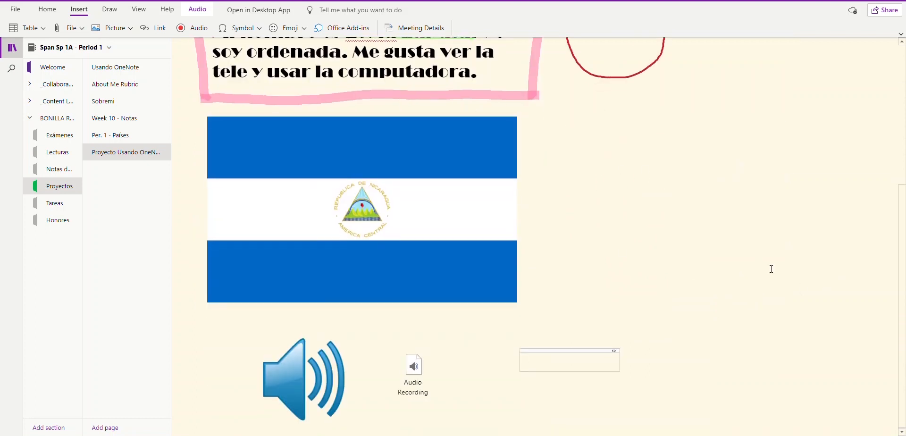
scroll(842, 244, up, 4)
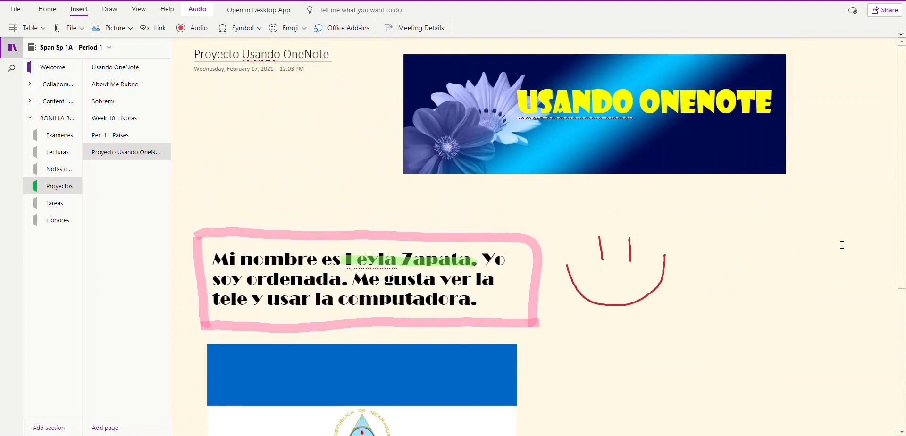
scroll(759, 290, down, 4)
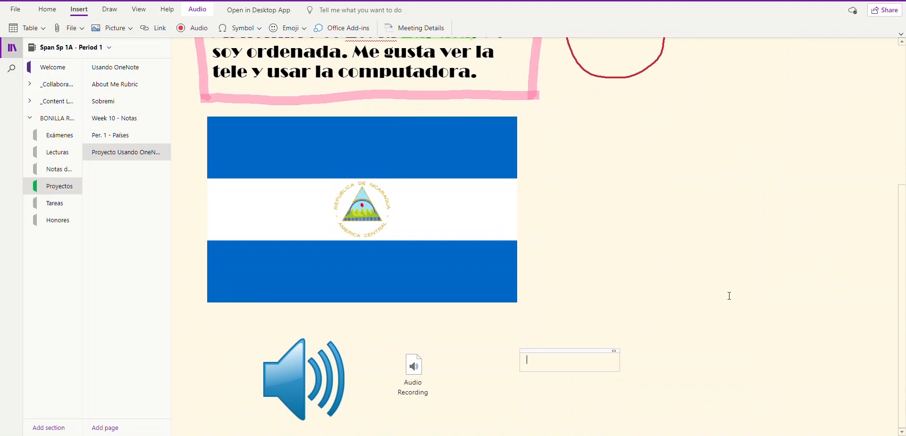
scroll(727, 298, up, 4)
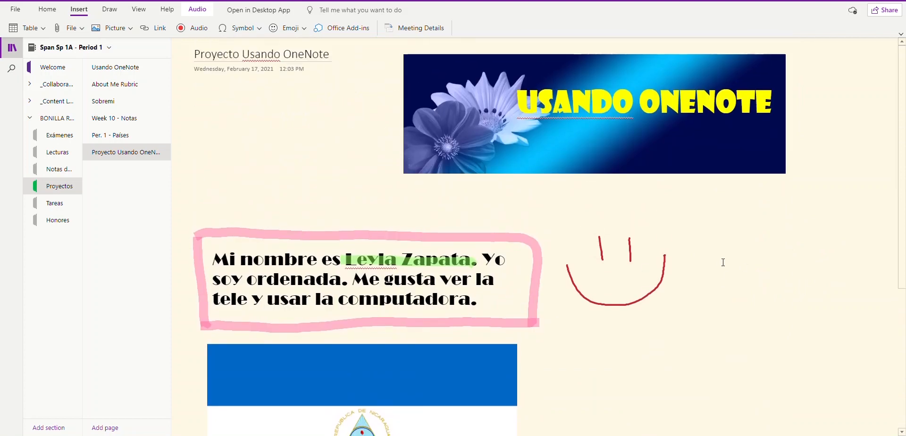
scroll(720, 267, down, 3)
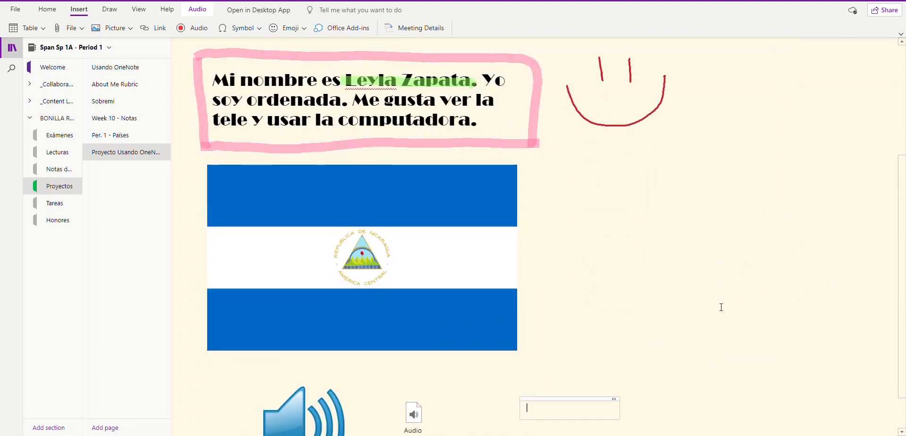
scroll(721, 307, up, 3)
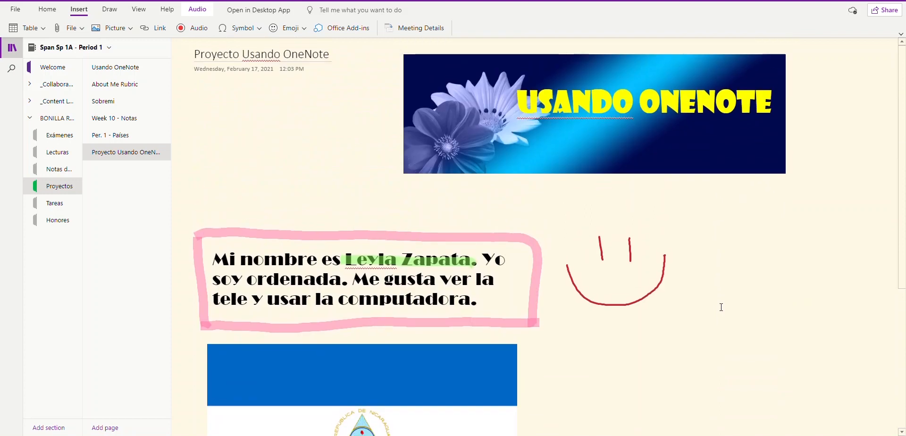
scroll(721, 307, down, 3)
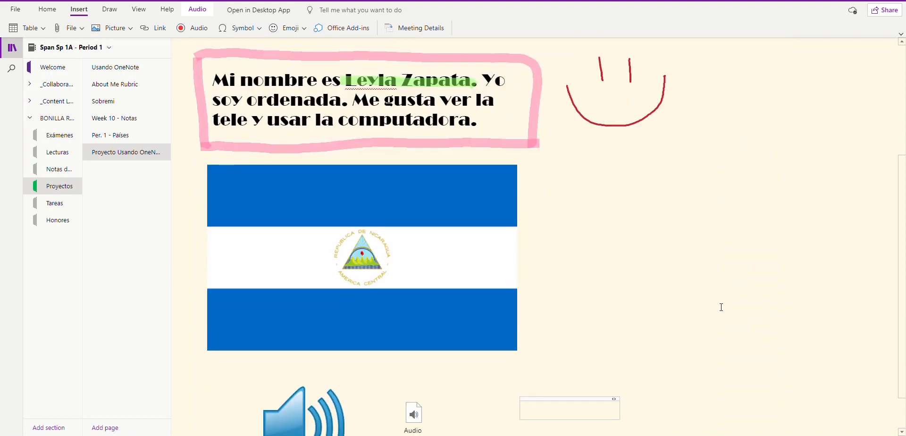
scroll(721, 308, up, 3)
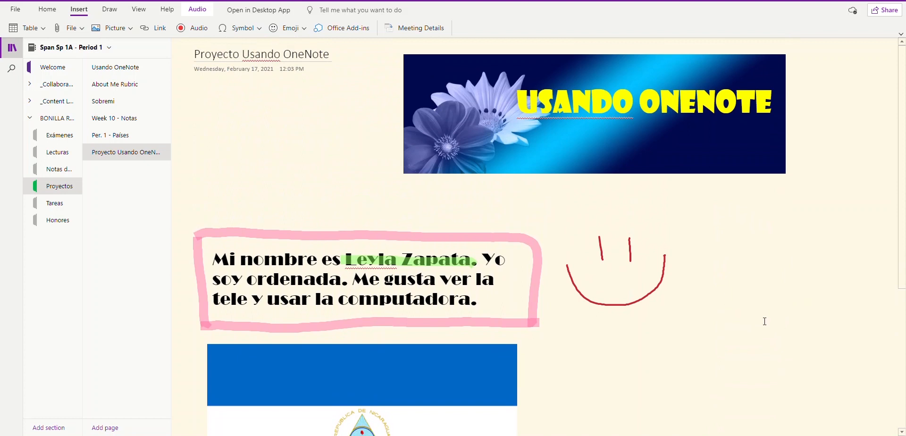
scroll(763, 321, down, 5)
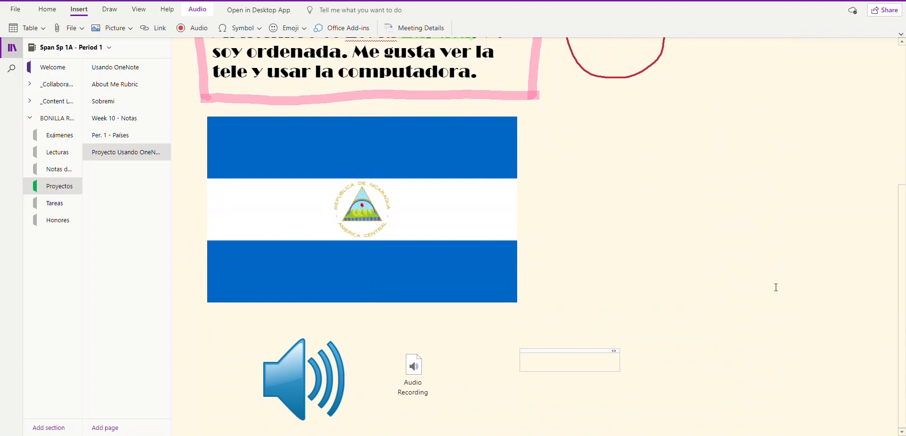
scroll(676, 257, up, 5)
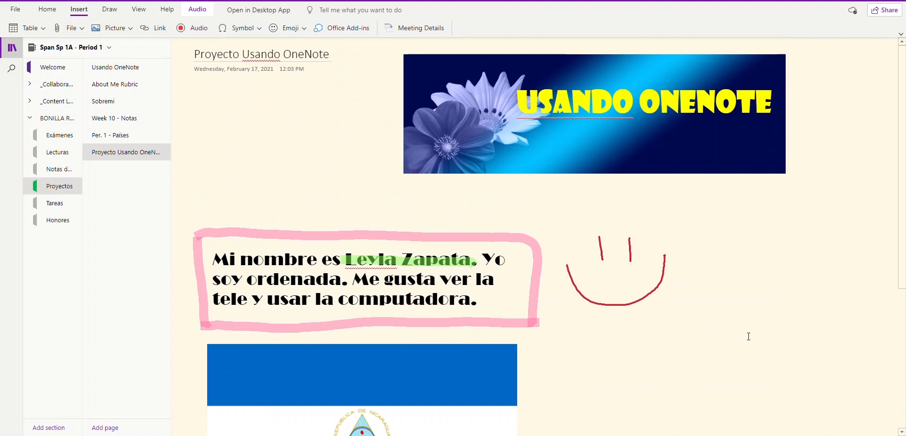
scroll(750, 330, down, 4)
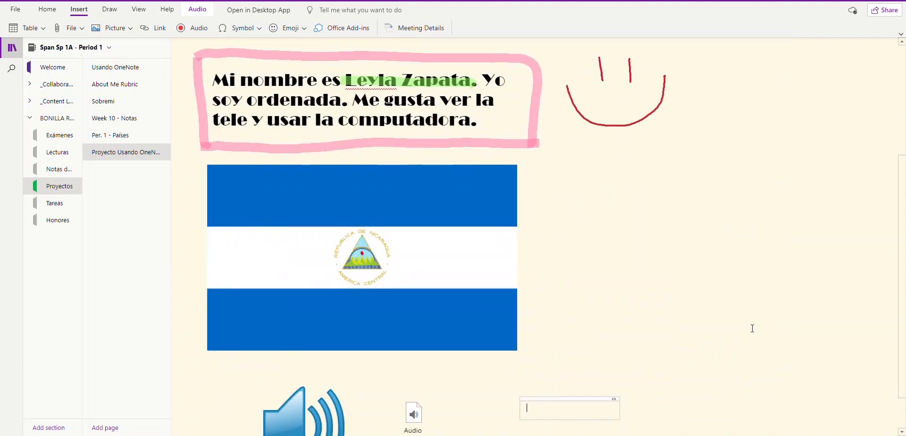
scroll(752, 328, up, 4)
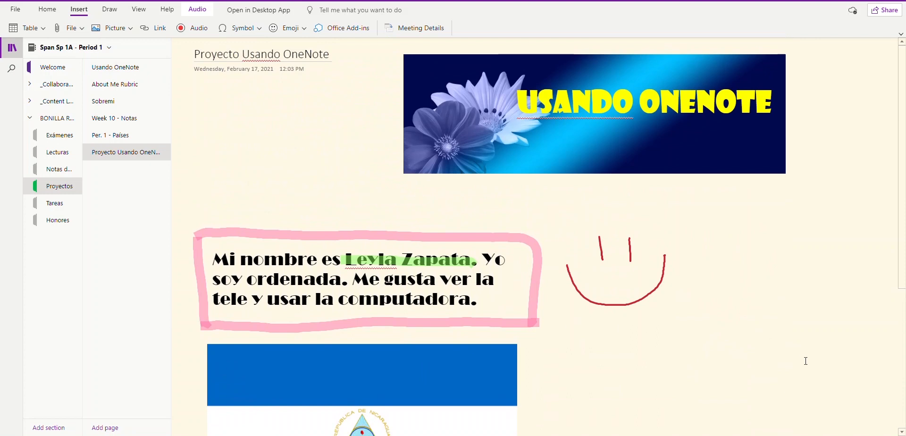
scroll(806, 361, down, 4)
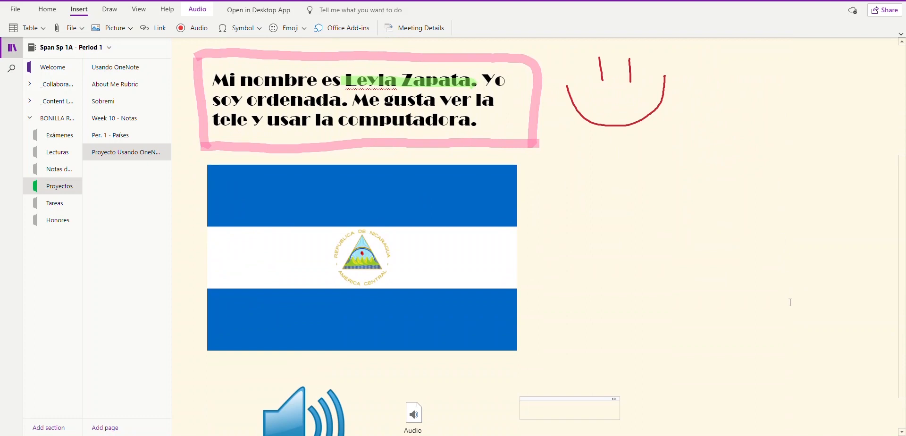
scroll(765, 305, up, 4)
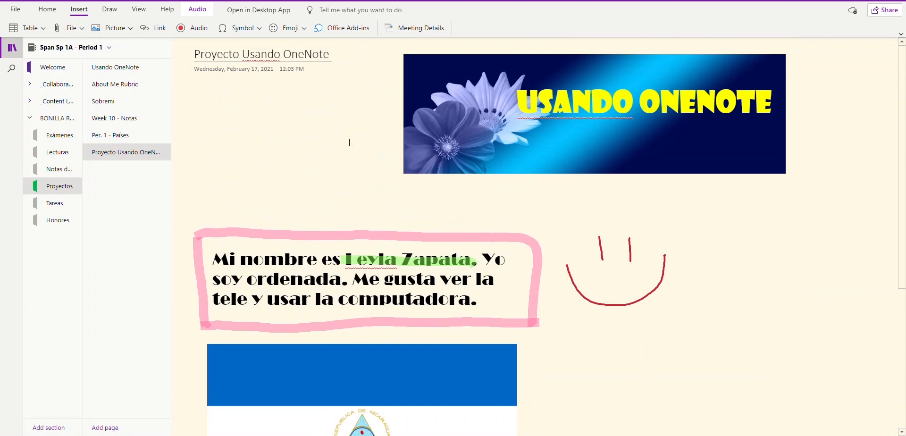
Step: Choose File > Print > Print this page to preview the project page
click(16, 9)
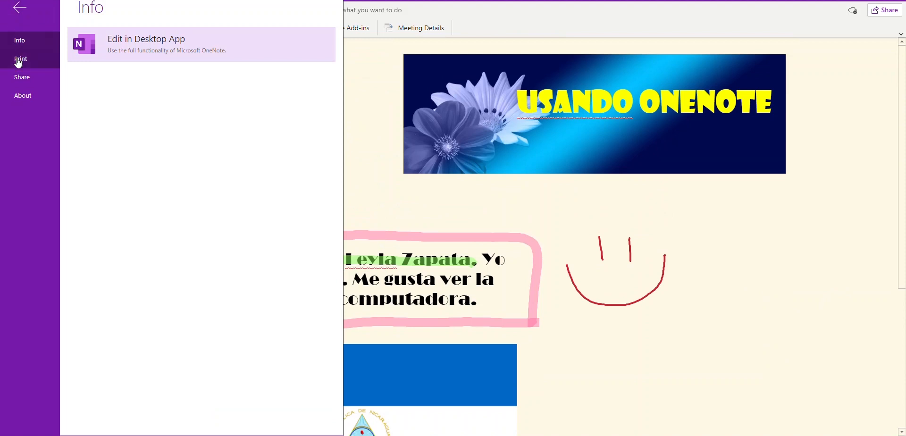
click(18, 63)
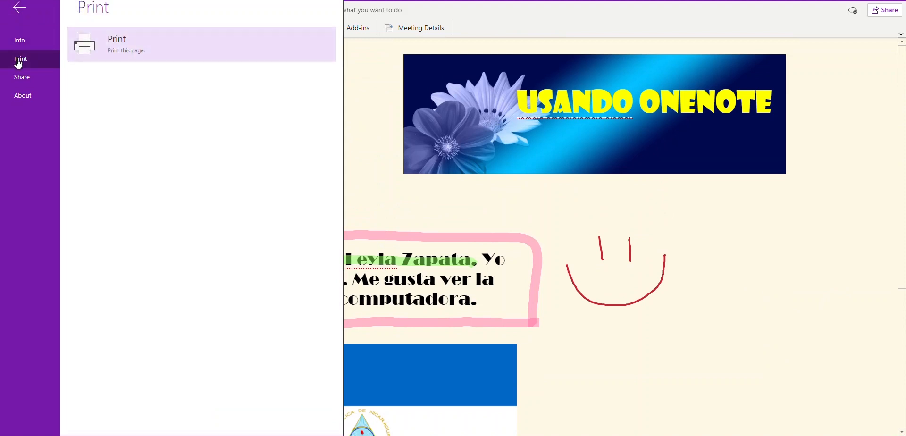
click(121, 50)
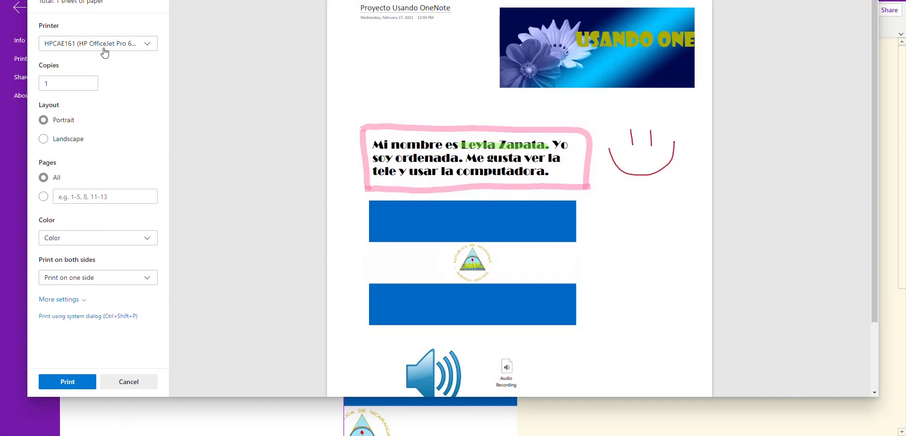
Step: Look through the Printer dropdown list without changing the selected printer
click(148, 46)
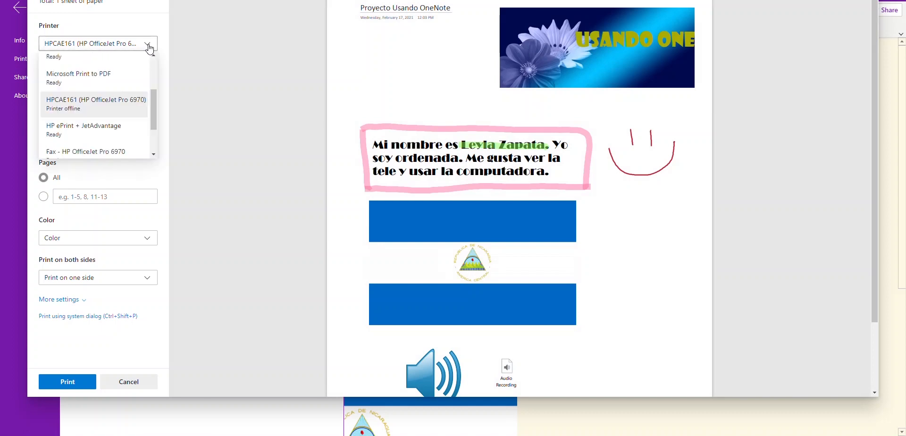
drag(152, 98, 158, 61)
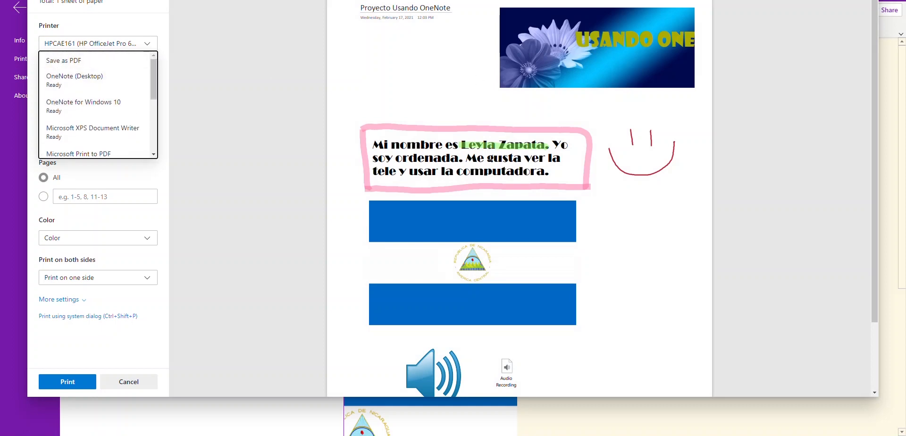
click(488, 2)
click(148, 46)
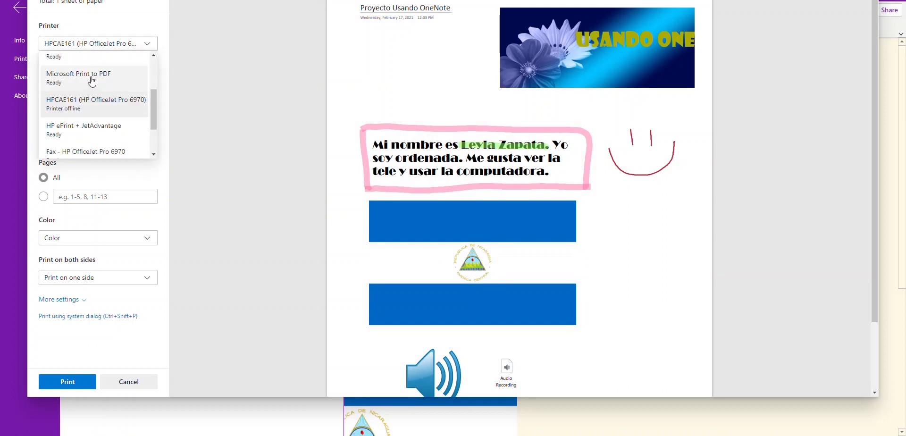
click(154, 106)
drag(153, 105, 156, 74)
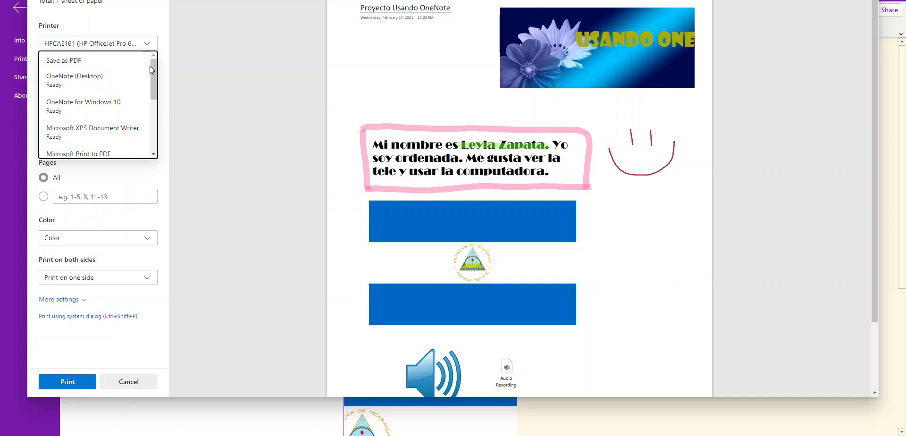
mouse_move(154, 70)
mouse_down()
mouse_move(154, 120)
mouse_move(154, 64)
mouse_up()
Step: Cancel the print dialog, leaving the page unprinted
click(128, 383)
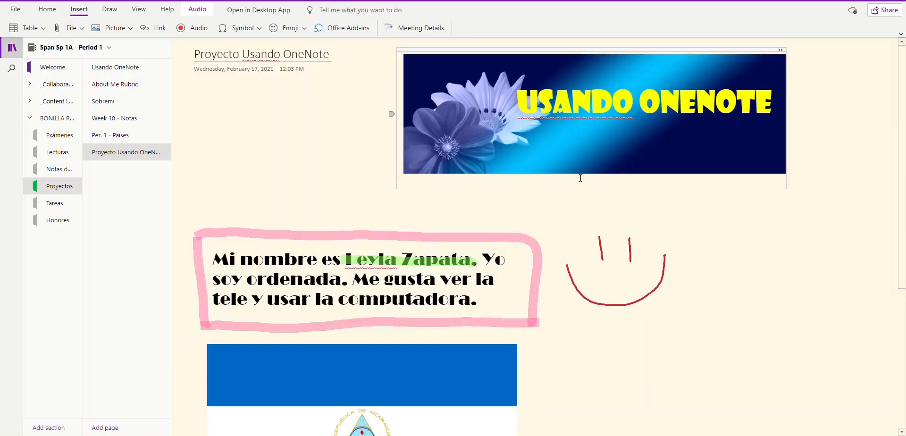